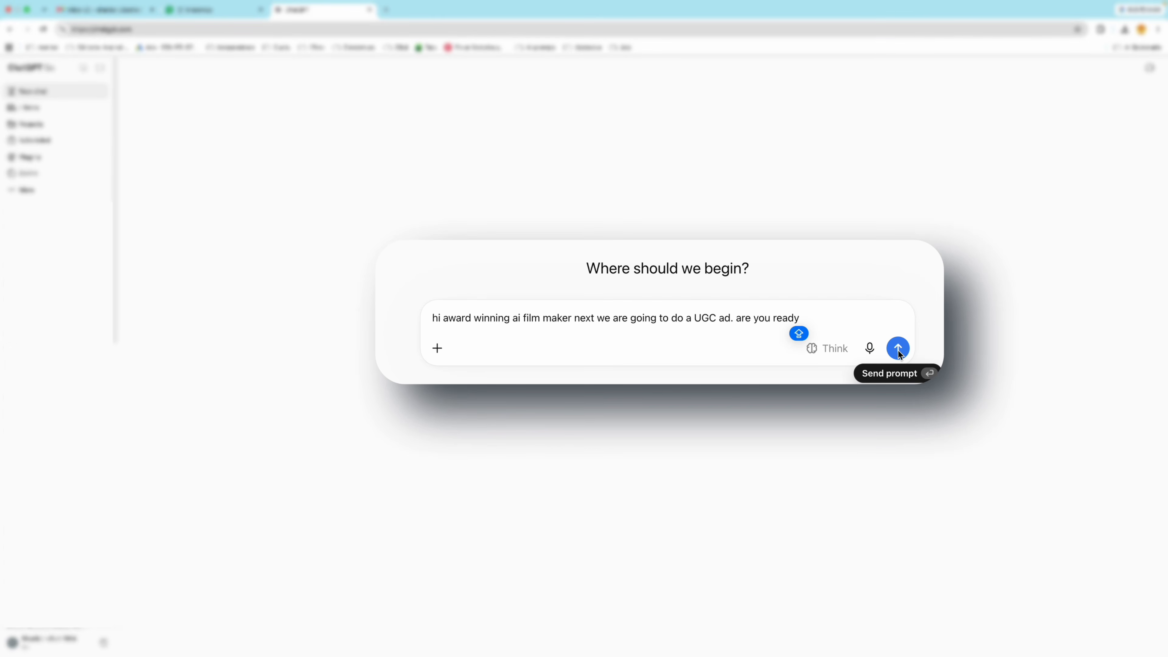
Send the prompt "hi award winning ai film maker next we are going to do a UGC ad. are you ready" and paste a follow-up message
click(806, 343)
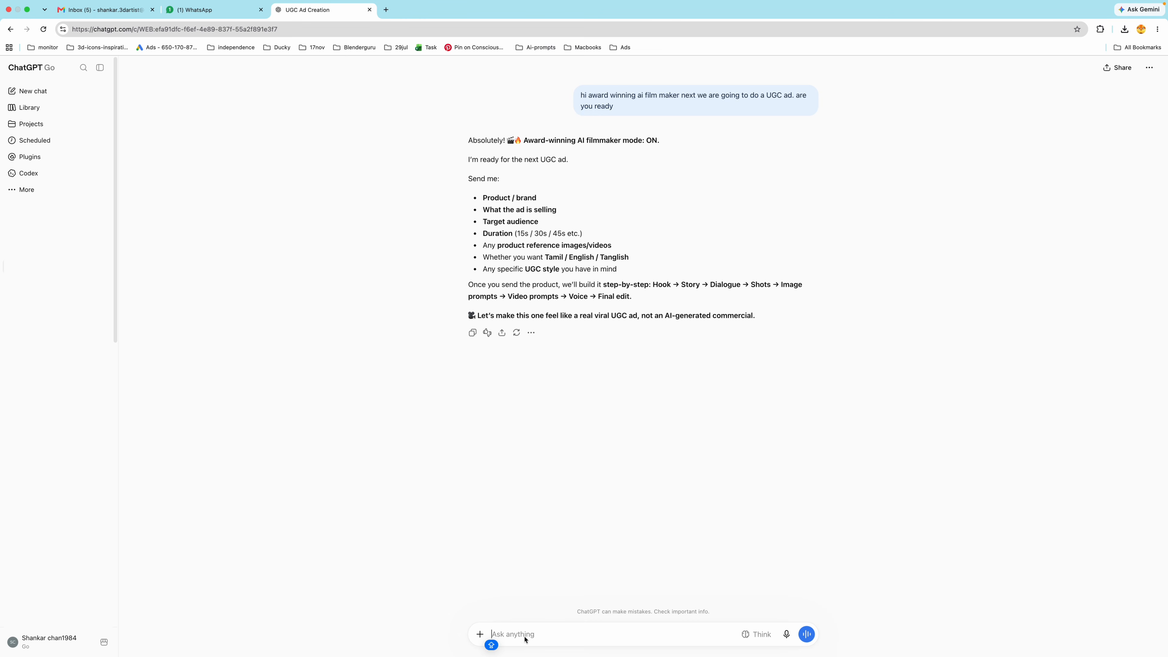
key(super+v)
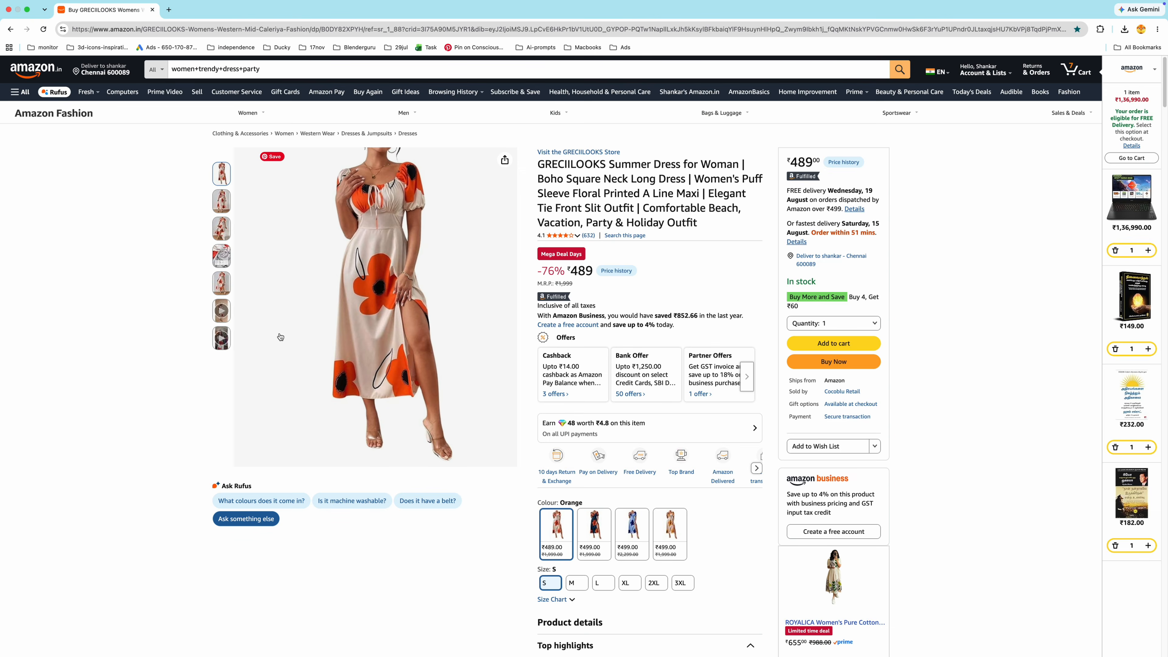
Examine the Amazon page of the GRECIILOOKS orange floral summer dress, from its product details down to the brand images and product description
scroll(281, 337, down, 3)
scroll(281, 337, up, 3)
scroll(593, 244, down, 2)
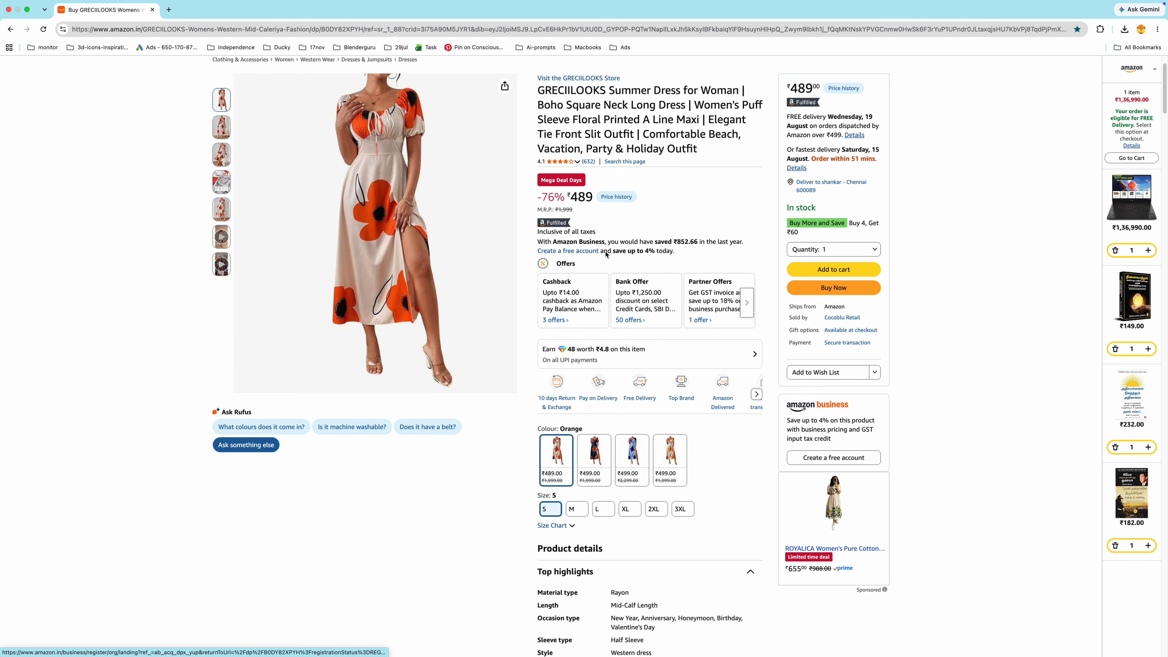
scroll(606, 254, down, 2)
scroll(598, 377, down, 10)
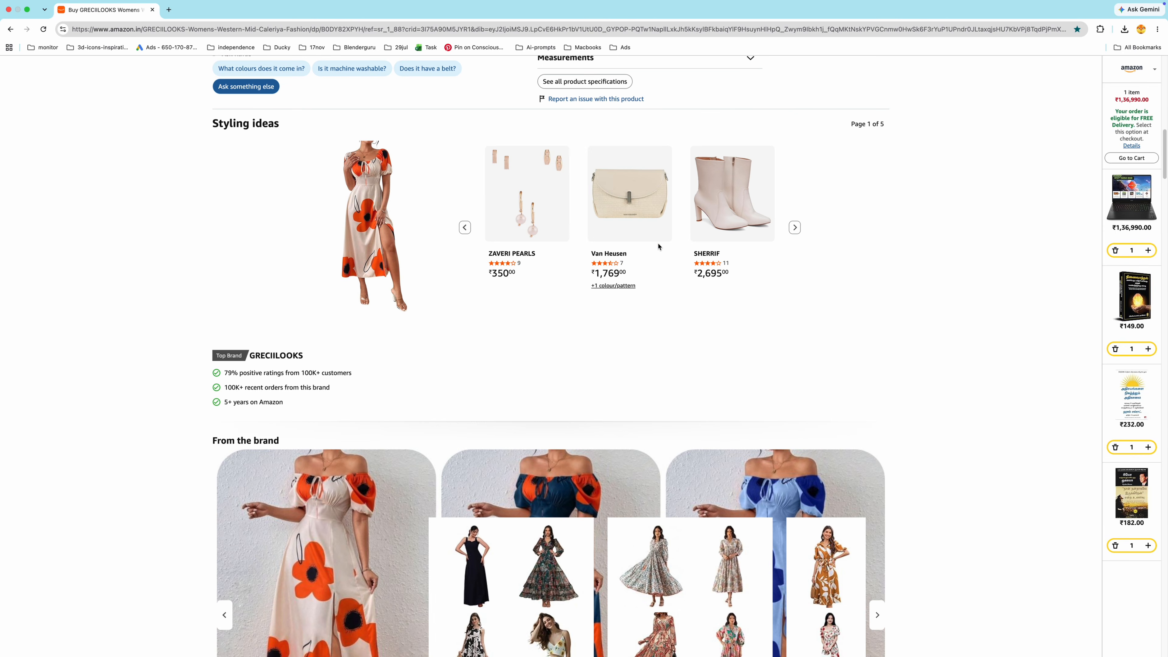
scroll(659, 247, down, 9)
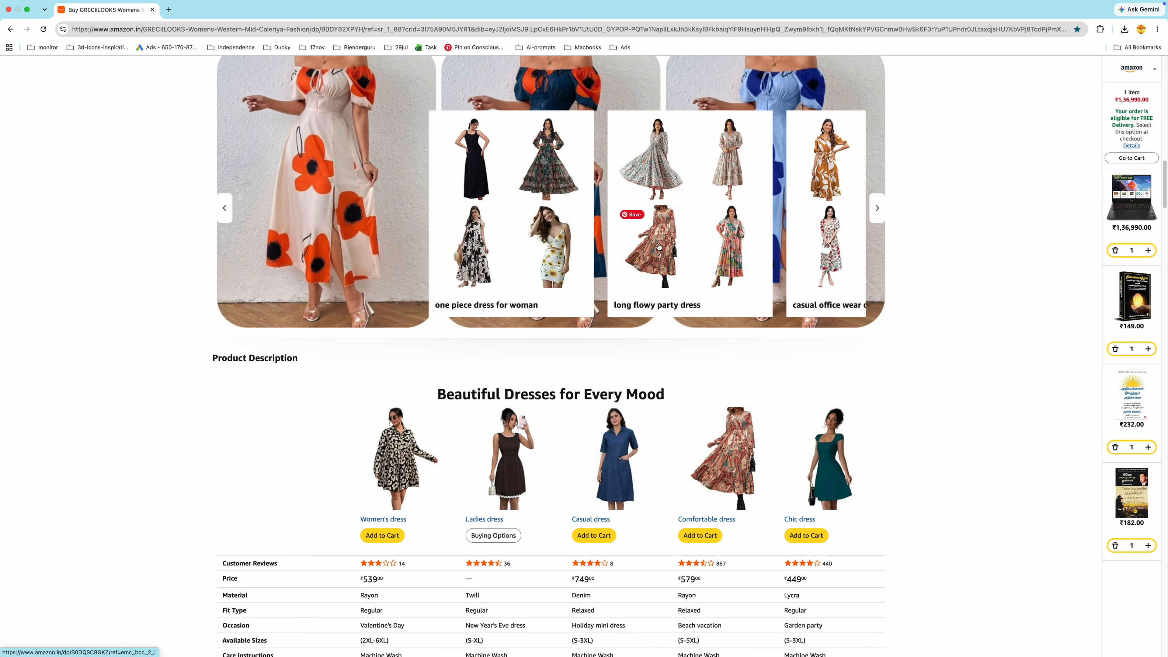
scroll(658, 247, up, 3)
scroll(658, 247, down, 3)
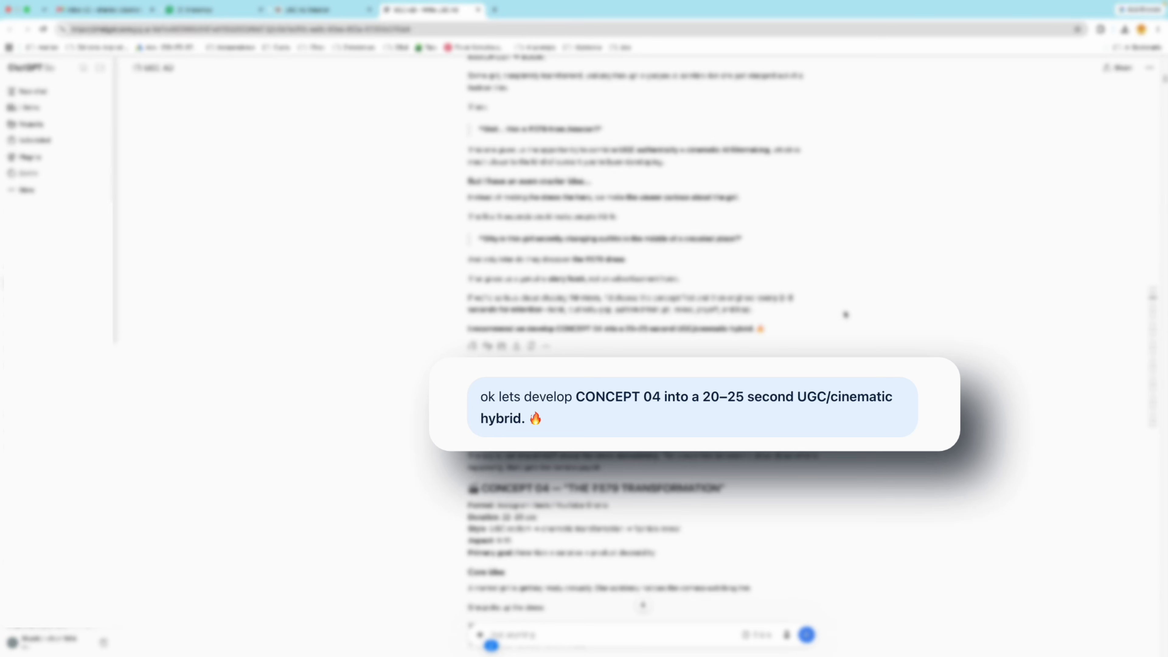
Read through Concept 04 and its 25-second storyboard in the UGC-AD chat in ChatGPT
scroll(844, 316, down, 3)
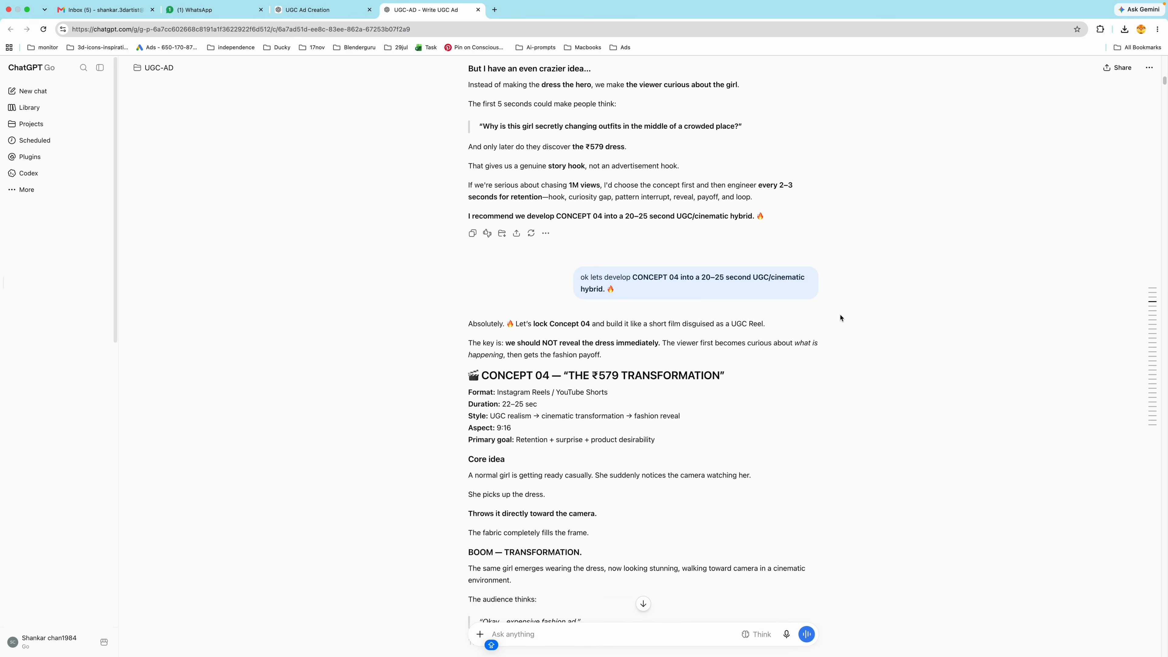
scroll(841, 317, down, 1)
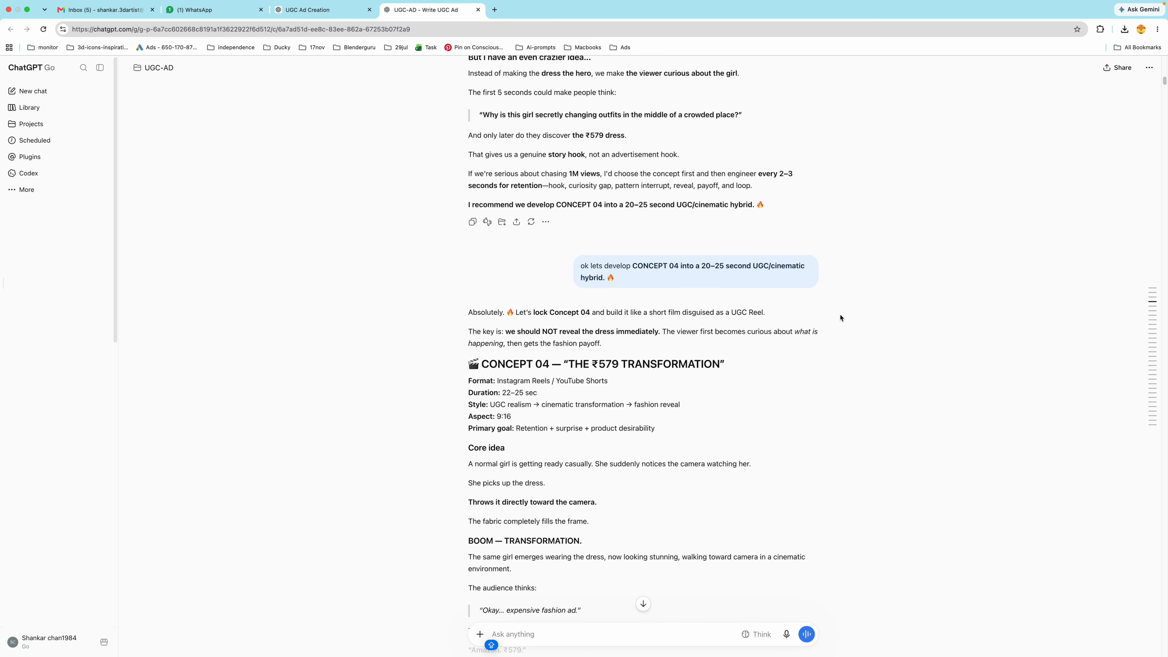
scroll(841, 318, down, 6)
scroll(866, 314, down, 1)
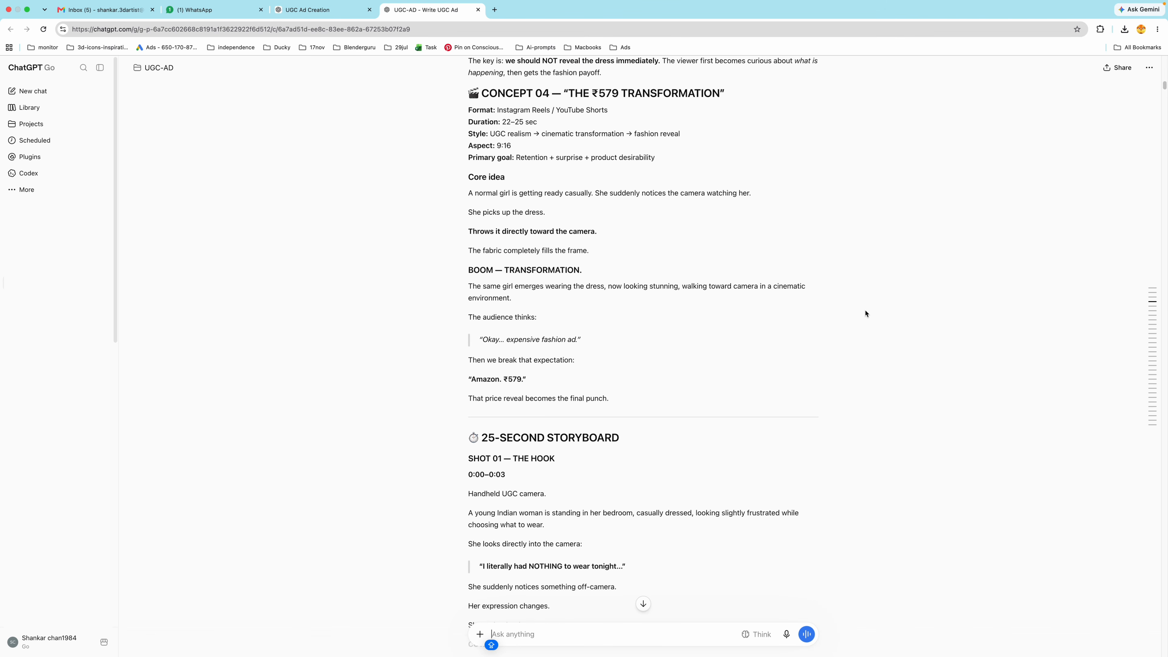
scroll(867, 313, up, 3)
scroll(857, 316, down, 9)
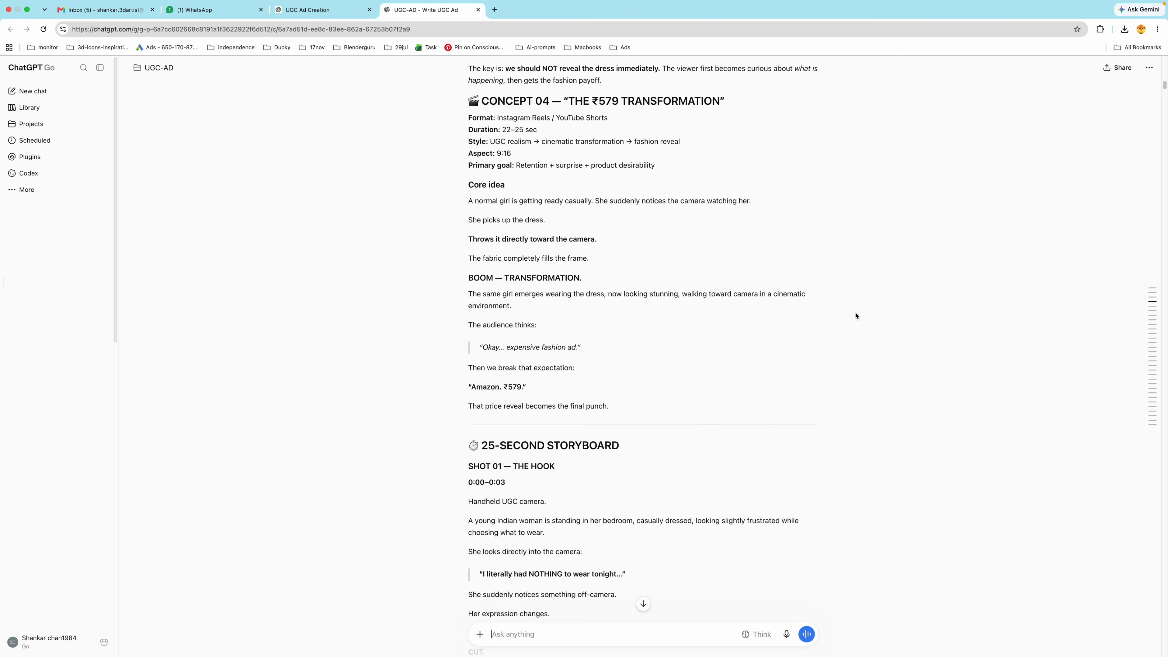
scroll(856, 315, down, 13)
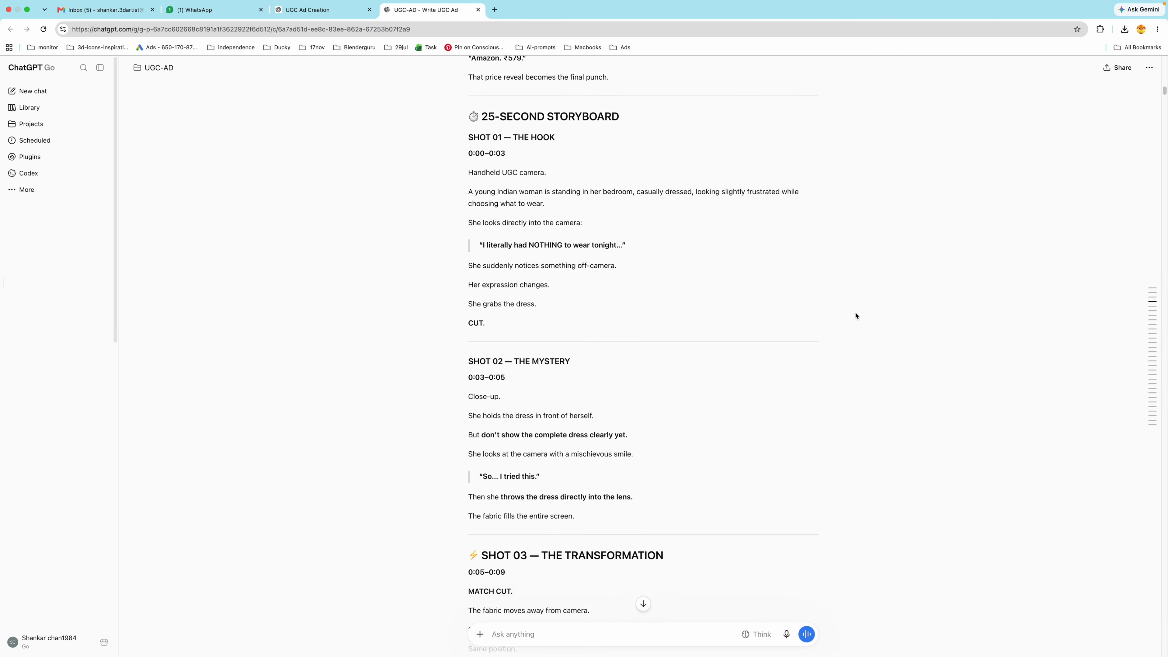
scroll(856, 316, down, 20)
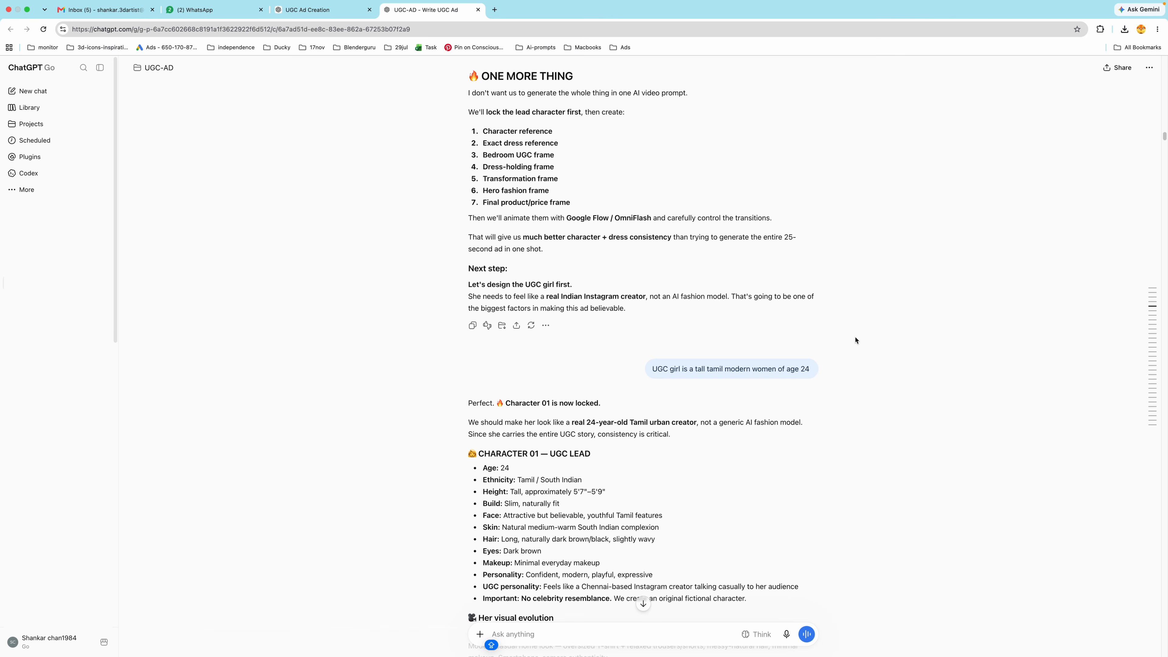
Review the UGC lead character description and the dress reference images further down the chat
scroll(855, 340, down, 3)
scroll(855, 341, down, 3)
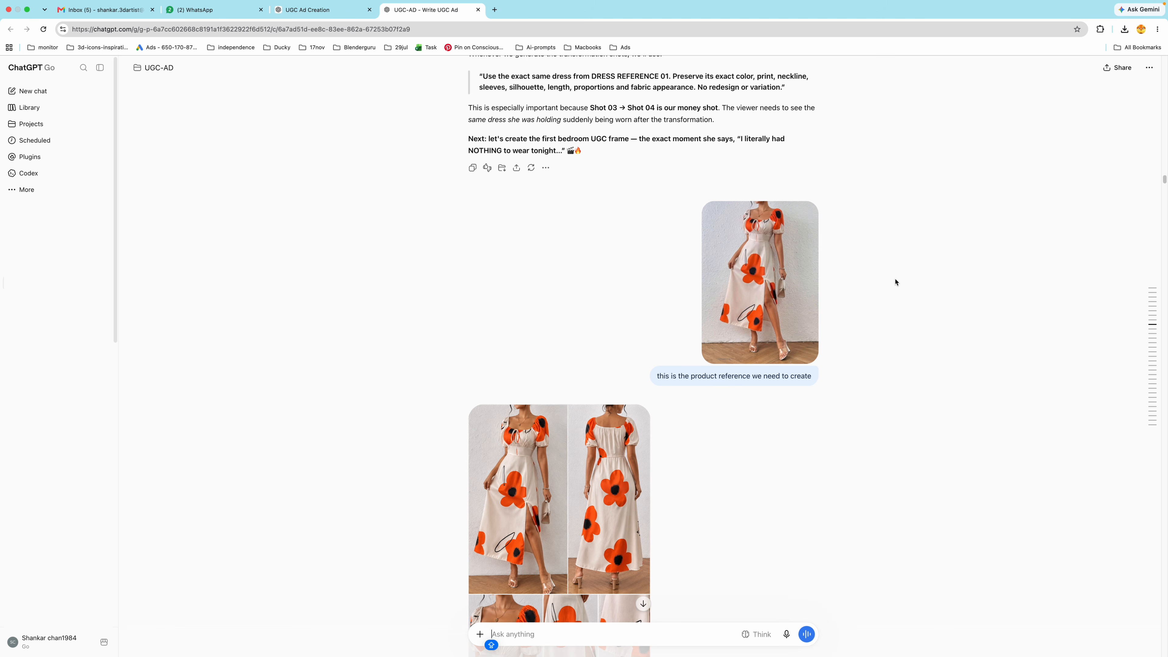
scroll(896, 282, down, 6)
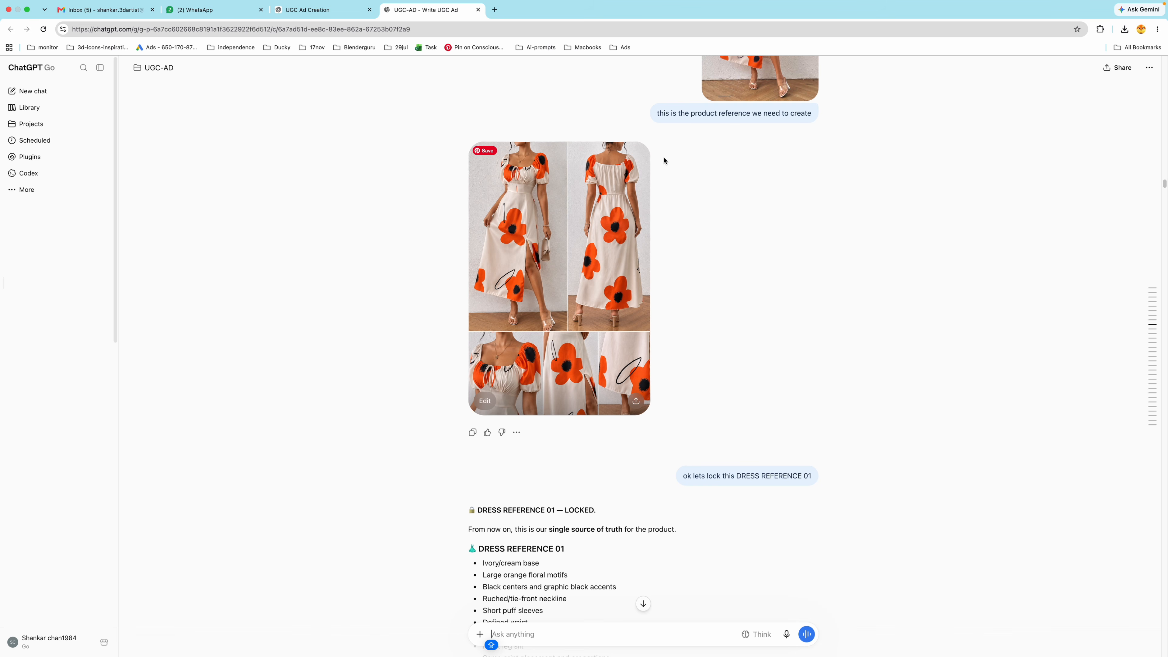
click(644, 166)
scroll(829, 334, down, 20)
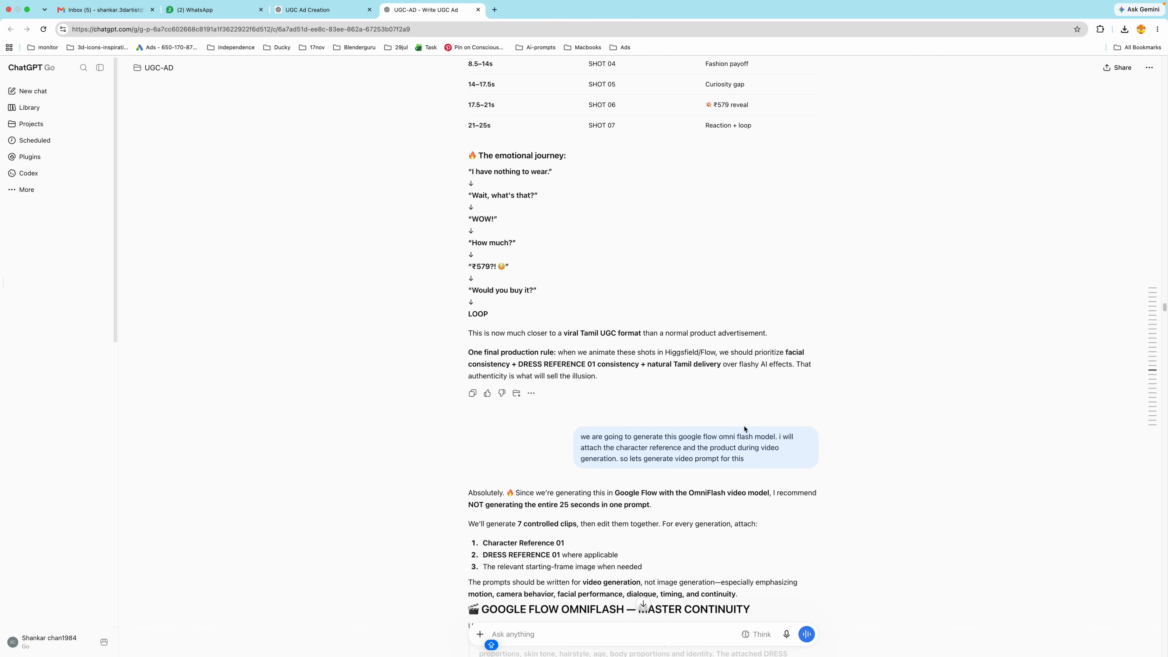
Read the Google Flow OmniFlash video prompts for each shot and the editing notes that follow them
mouse_move(798, 471)
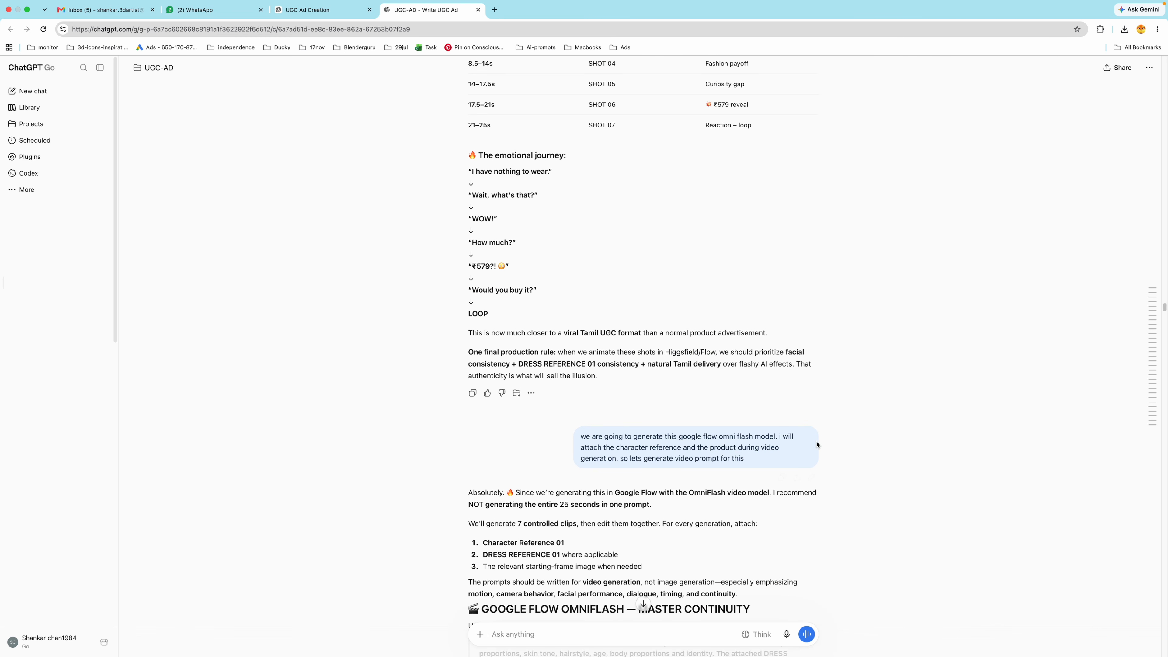
scroll(828, 448, down, 3)
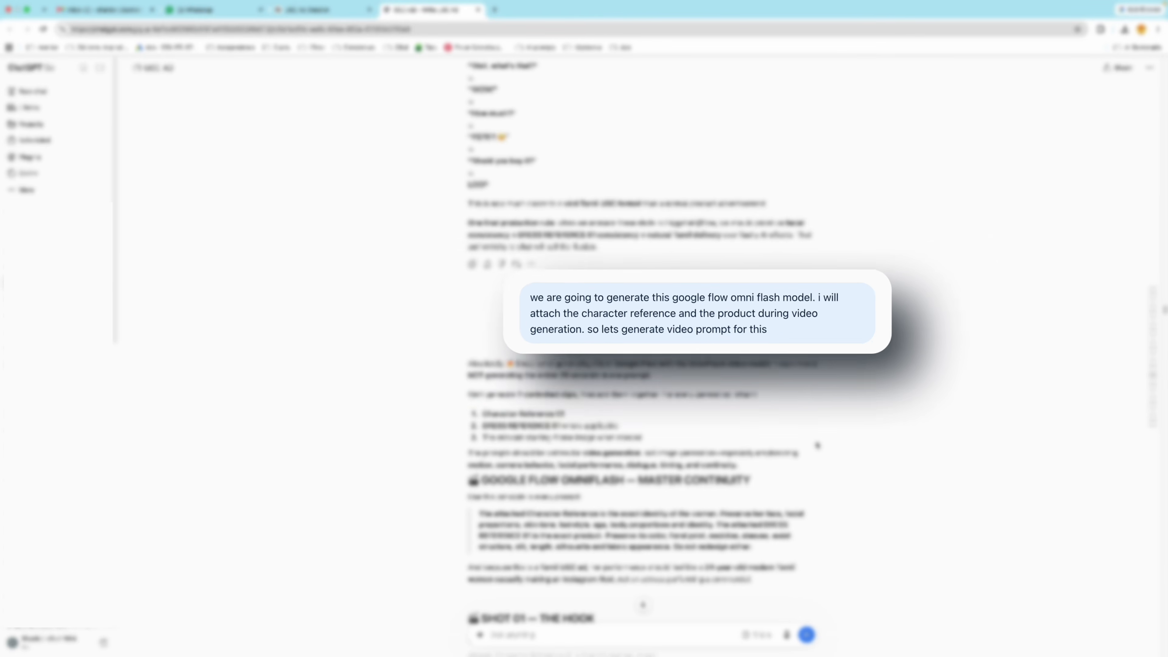
scroll(819, 445, down, 8)
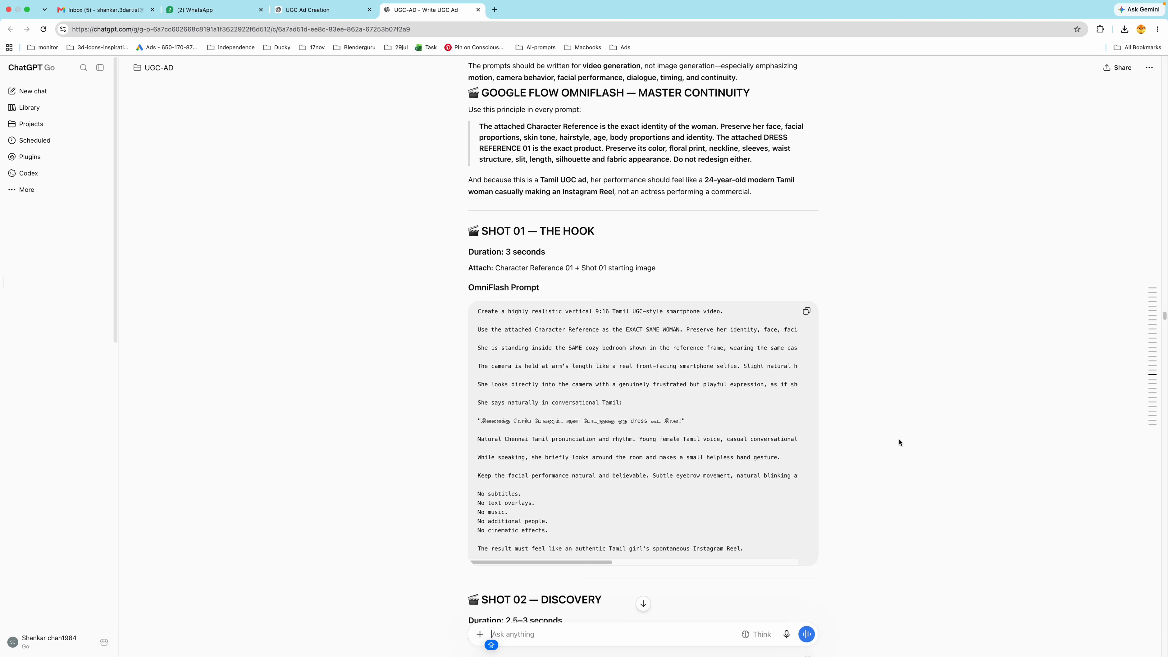
scroll(883, 444, down, 2)
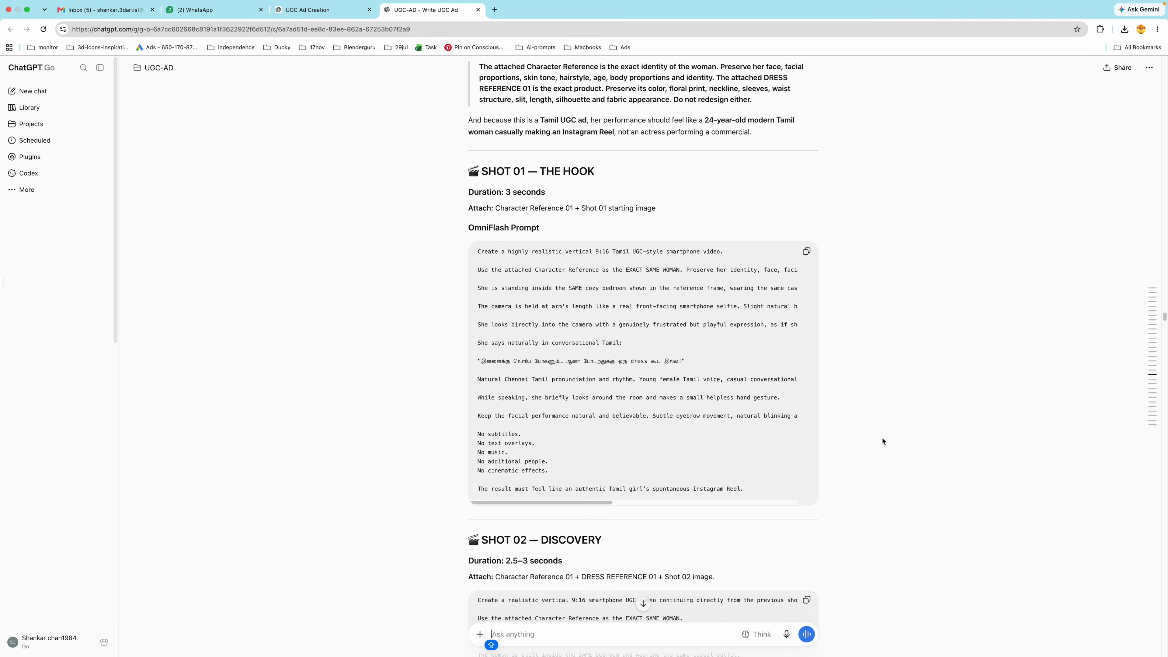
scroll(883, 442, down, 15)
scroll(883, 441, down, 20)
scroll(882, 442, down, 20)
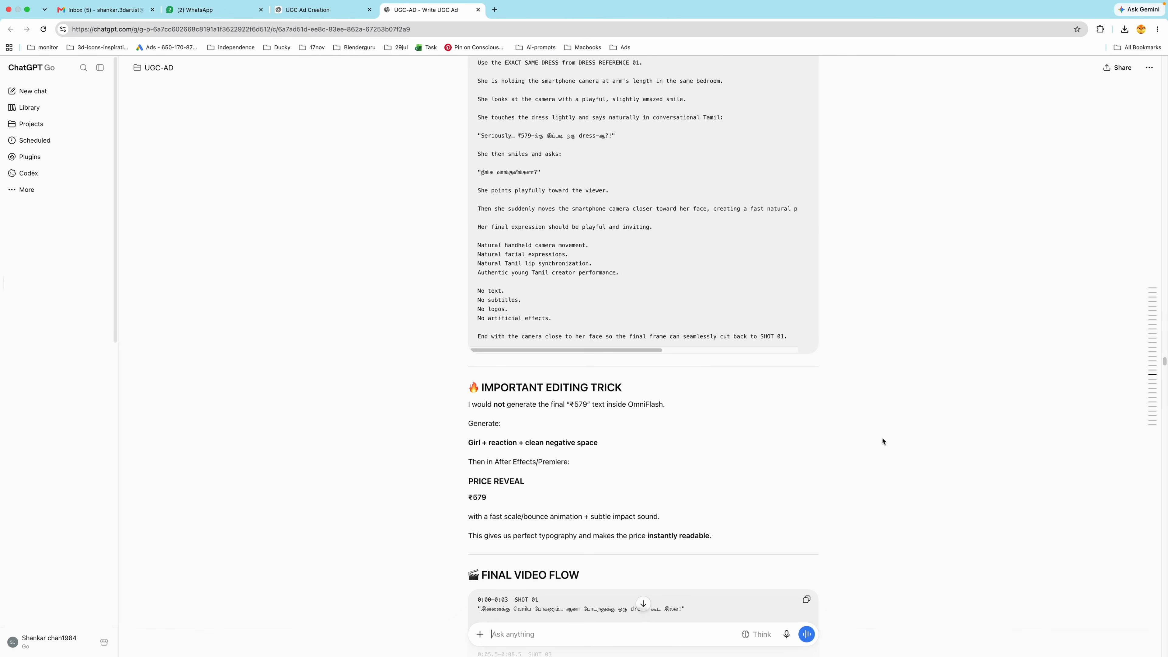
scroll(882, 441, down, 5)
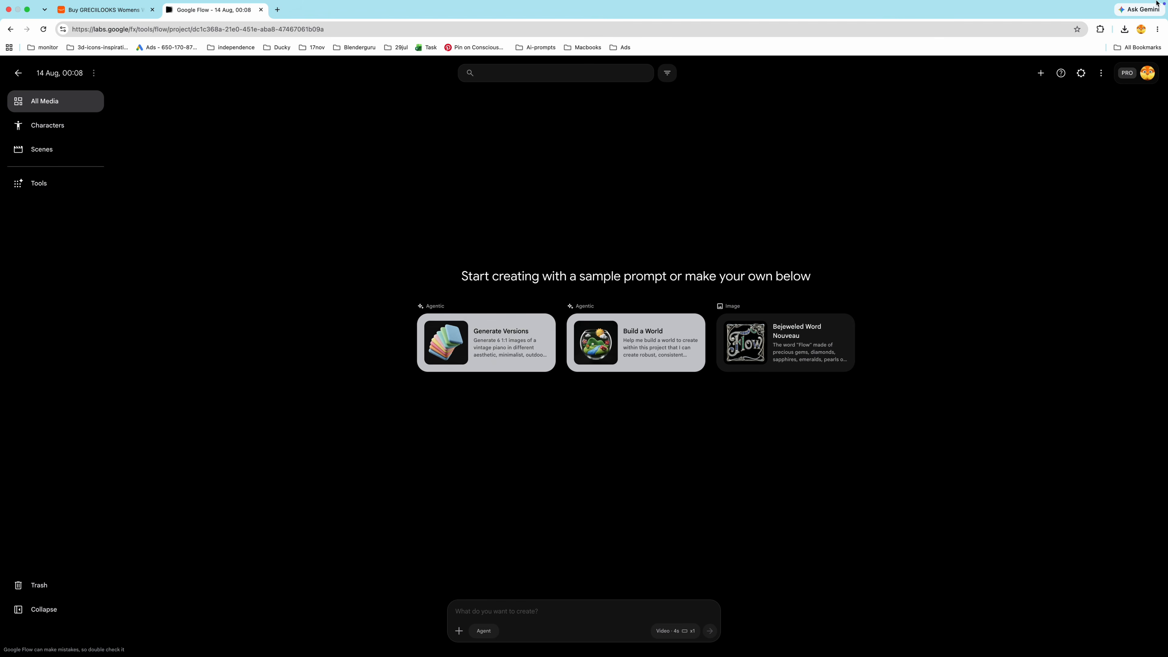
In Google Flow, upload the woman's portrait image and MAXI.png together from the IMAGES folder
mouse_move(1159, 3)
click(458, 632)
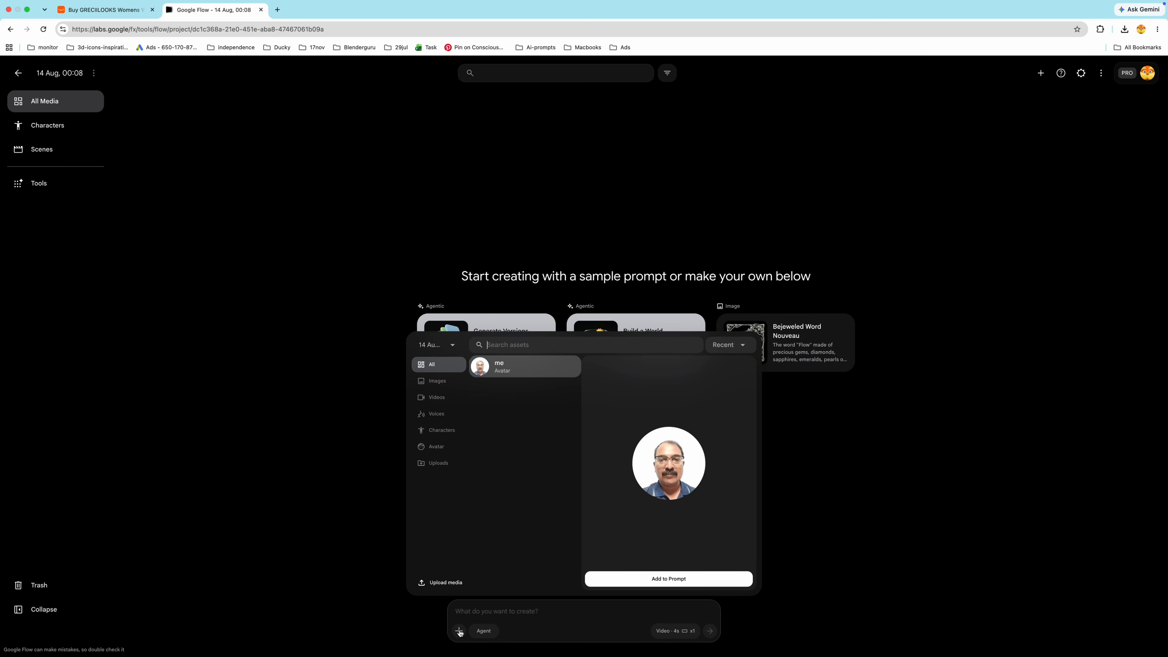
click(446, 584)
click(443, 236)
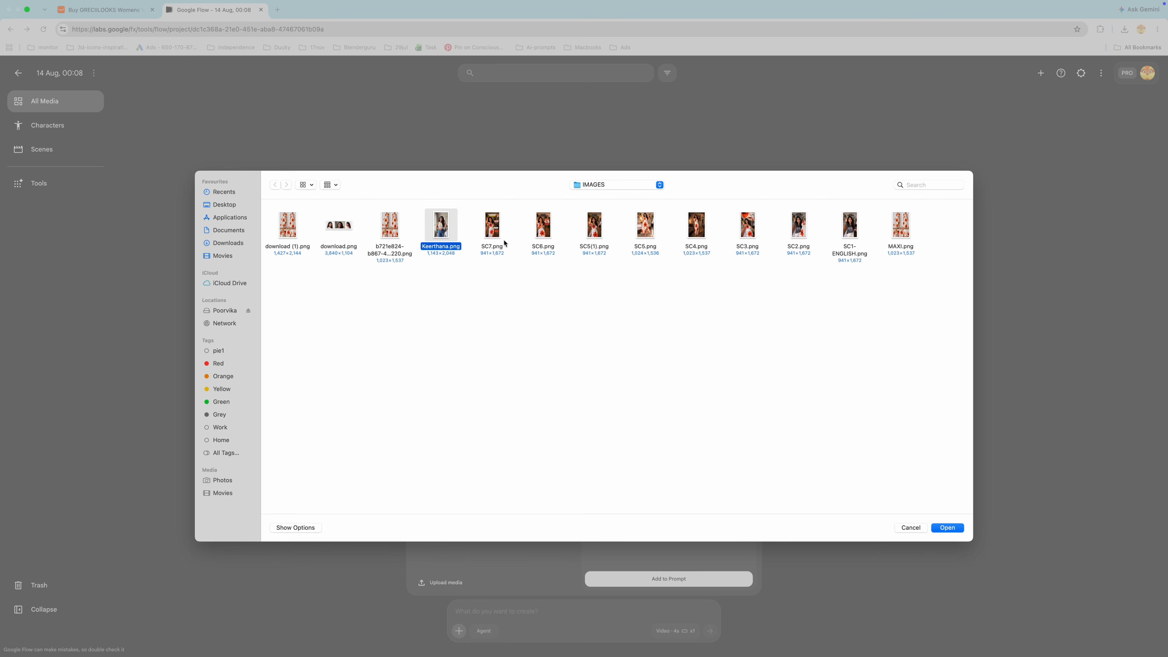
super+click(905, 235)
click(947, 528)
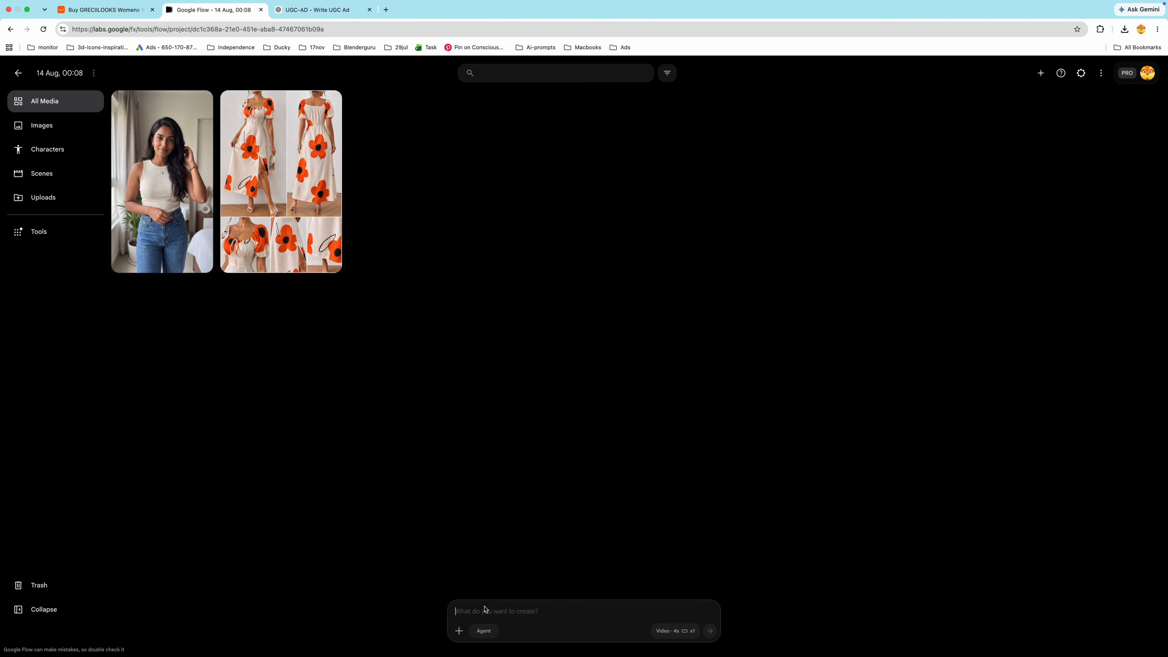
Paste the copied 10-second photorealistic vertical 9:16 Tamil UGC Instagram Reel prompt into the video prompt
click(483, 612)
key(super+v)
scroll(508, 489, up, 5)
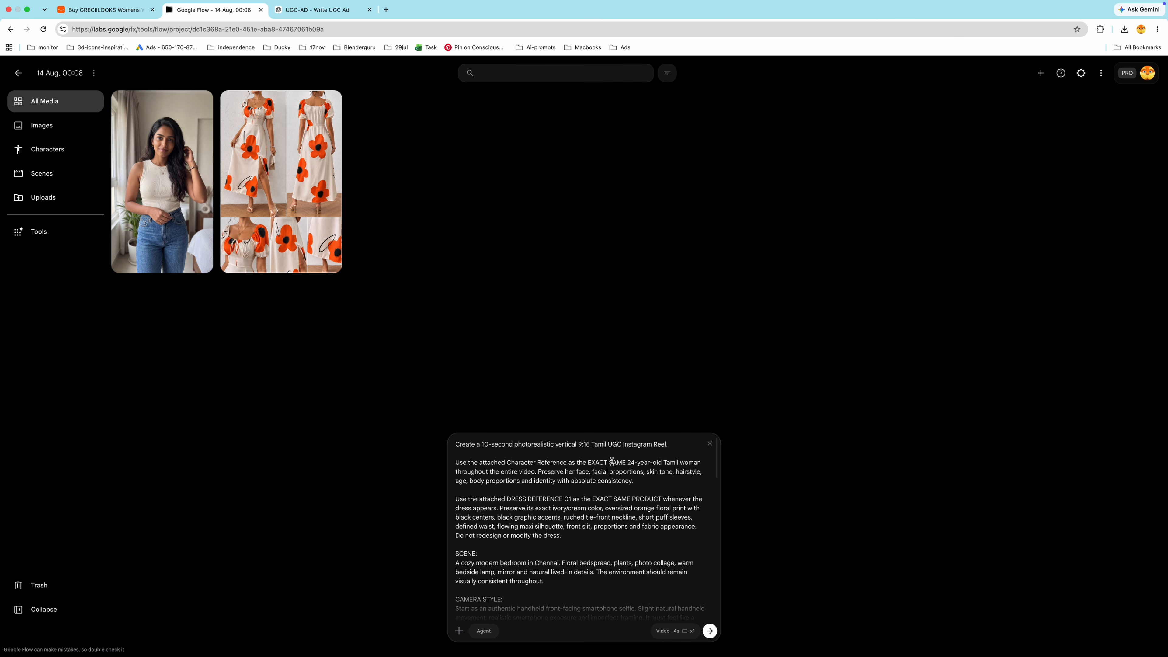
Insert the woman's uploaded image as an asset mention right after "Character Reference" in the prompt
click(569, 463)
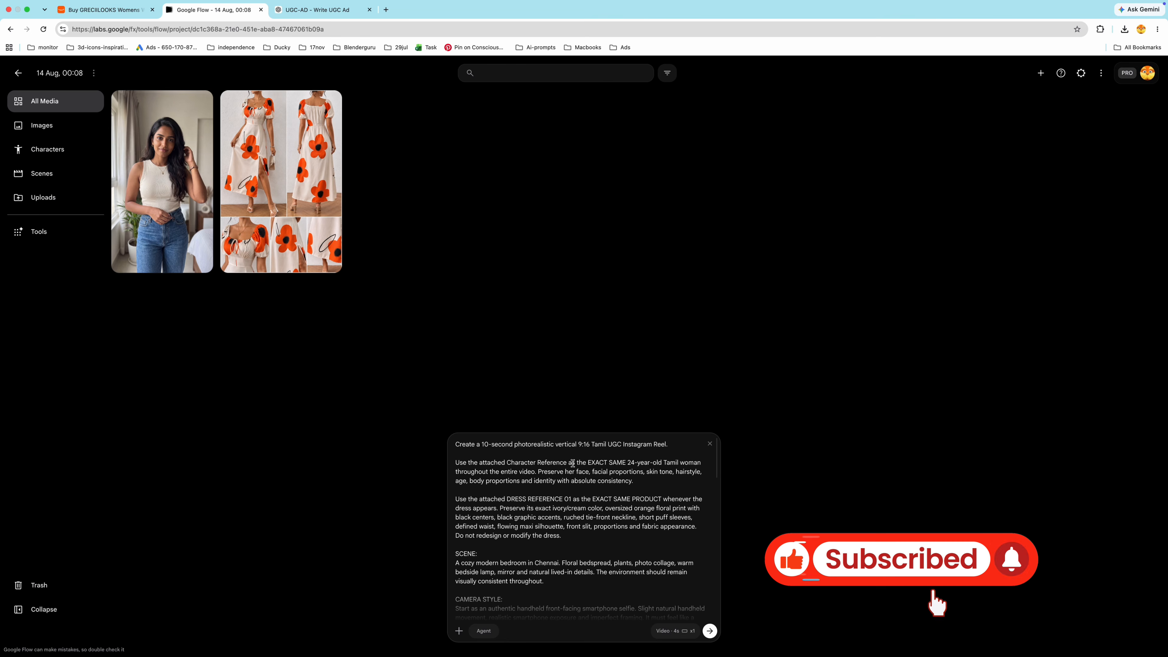
text(@)
click(602, 414)
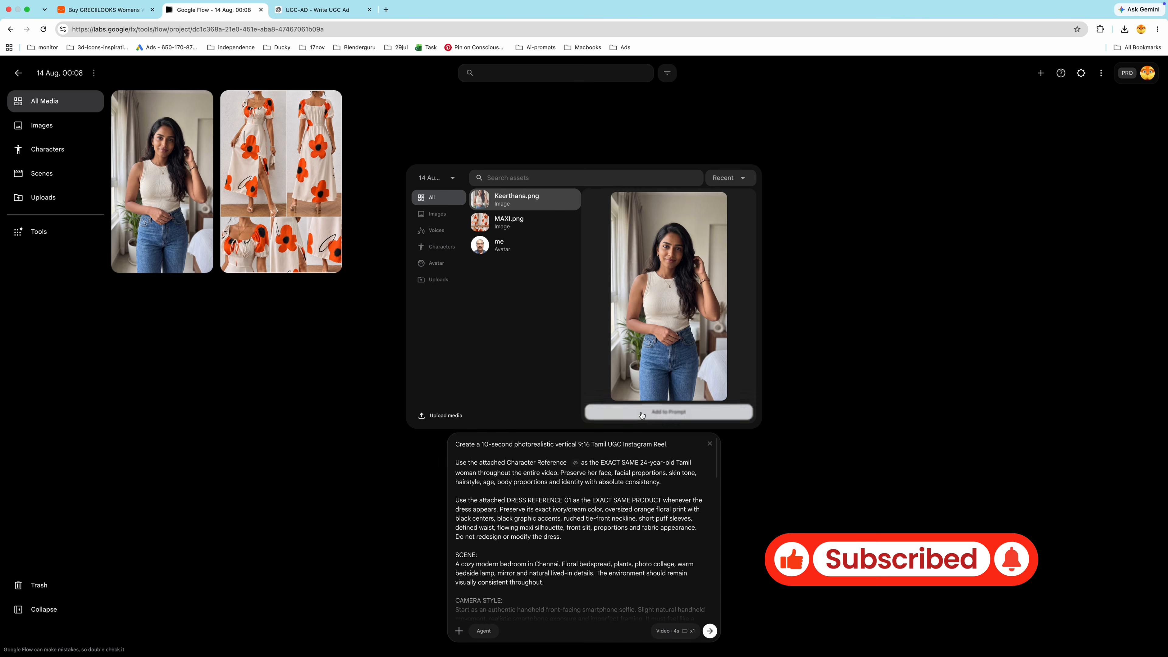
click(613, 470)
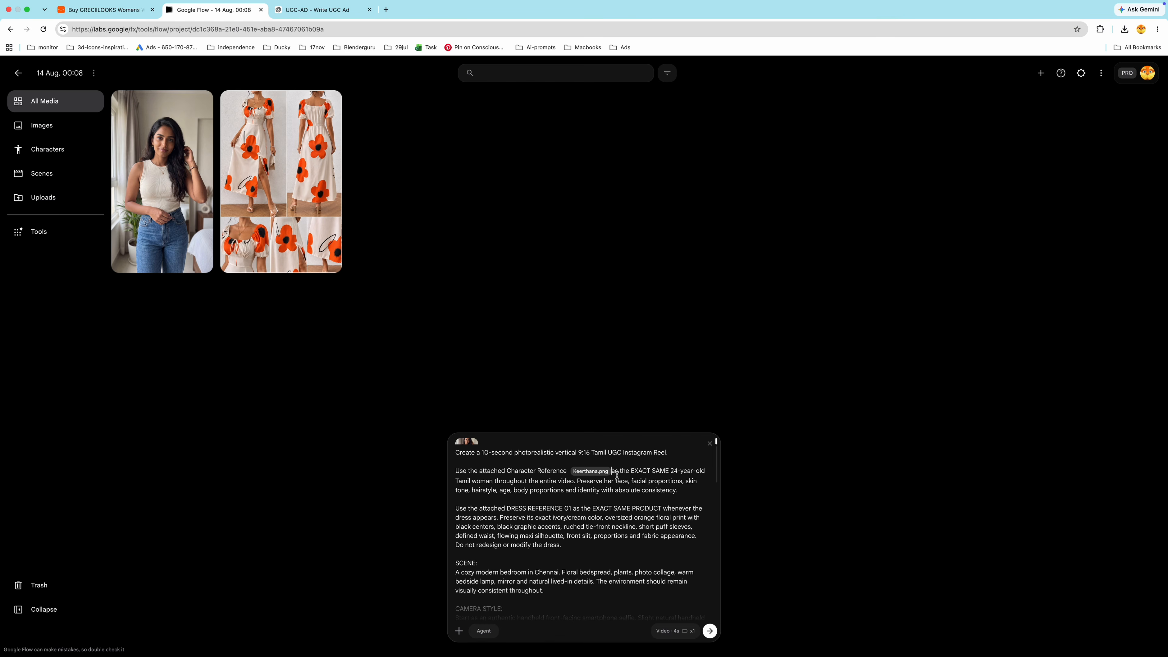
Replace "REFERENCE 01" after "Use the attached DRESS" with a mention of the MAXI.png image
drag(571, 509, 527, 510)
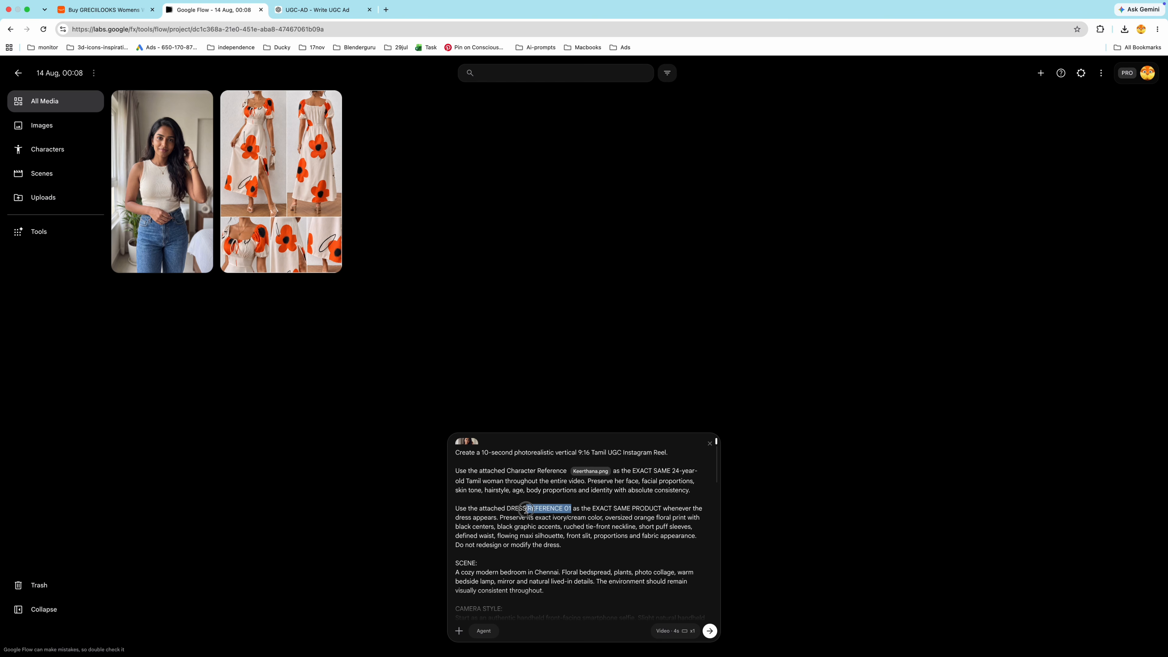
text(@)
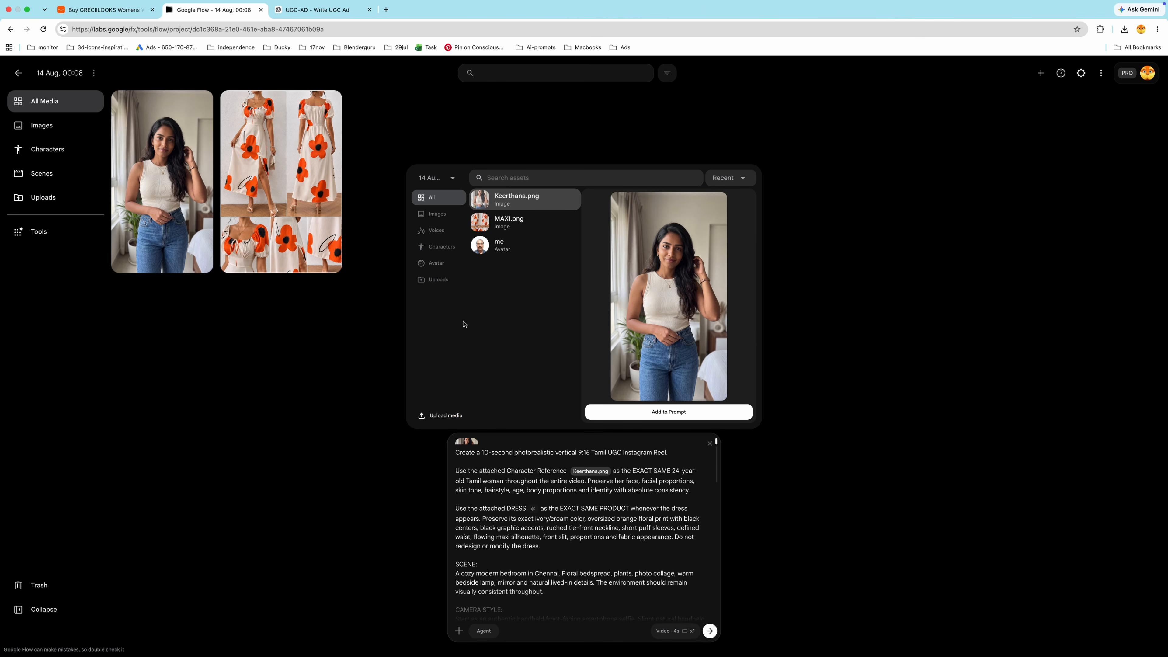
click(510, 223)
click(668, 412)
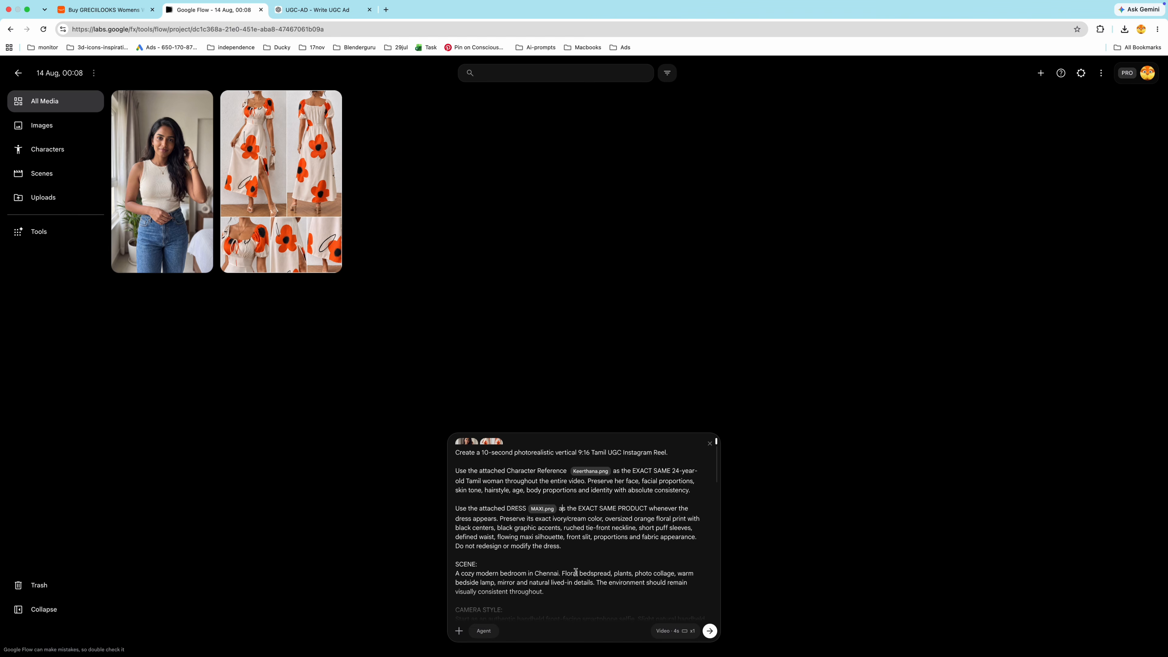
Replace the dress reference in the "She reaches for" line of the 3–5 seconds section with a MAXI.png mention
scroll(618, 564, down, 10)
drag(503, 558, 569, 558)
text(@)
click(510, 225)
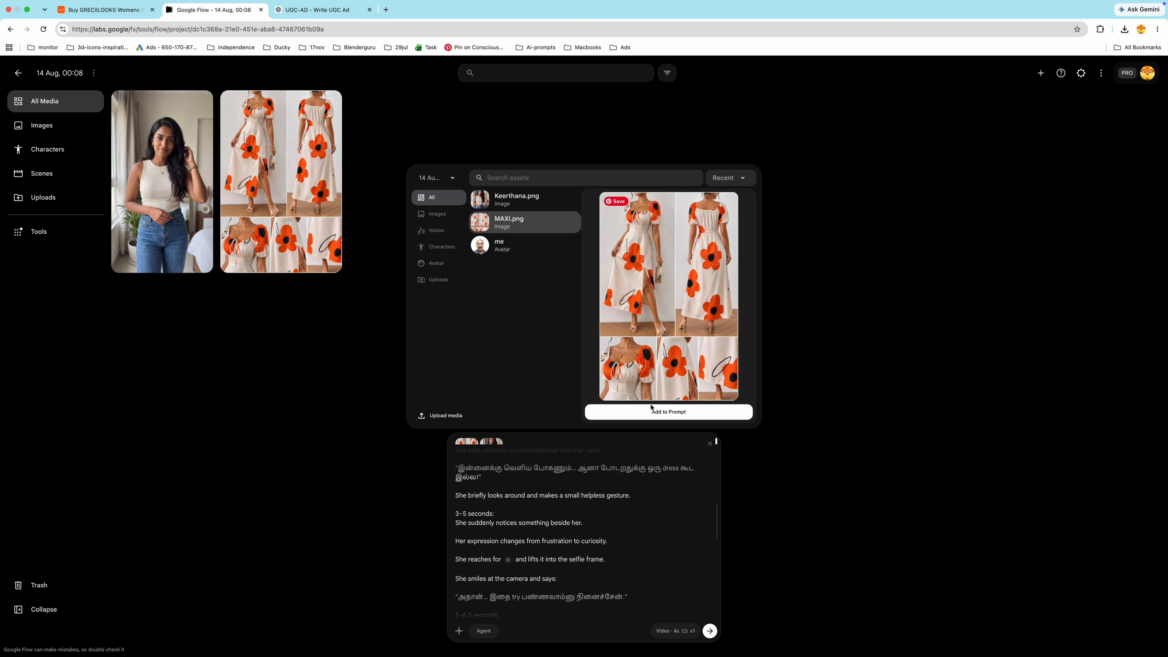
click(667, 411)
Replace the next dress reference, below the "She reaches for" line, with another MAXI.png mention
scroll(579, 527, down, 5)
drag(489, 557, 555, 558)
text(@)
click(509, 222)
click(668, 412)
Set the video generation to a 9:16 aspect ratio and a 10s duration
scroll(557, 514, down, 3)
scroll(558, 514, down, 5)
click(672, 631)
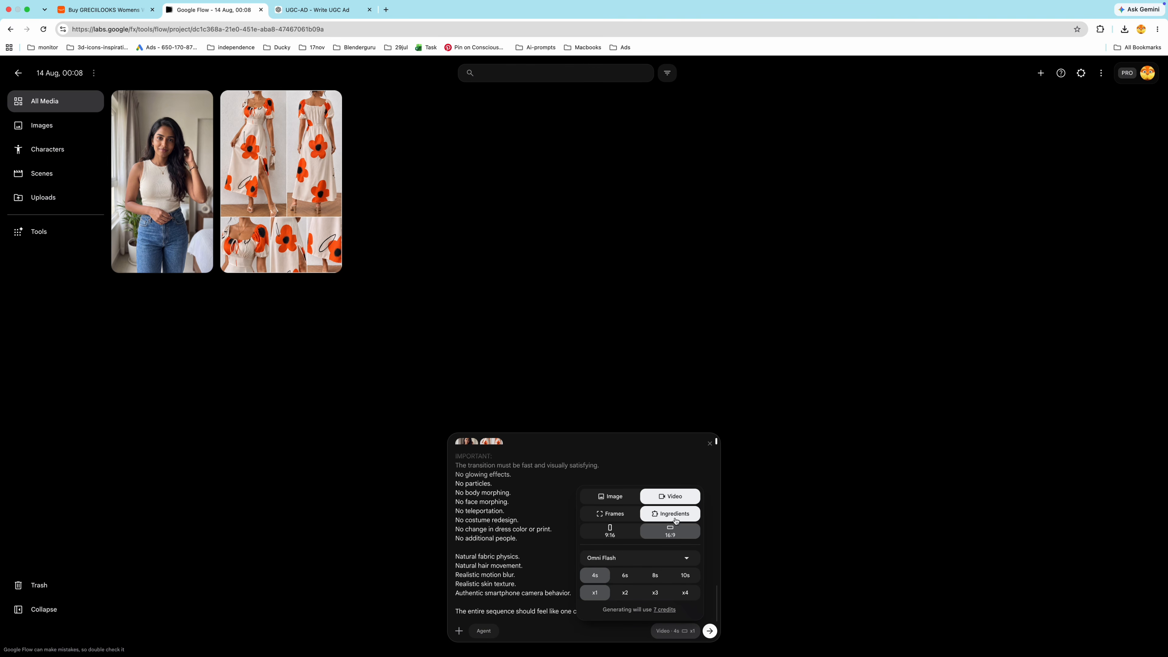
click(614, 532)
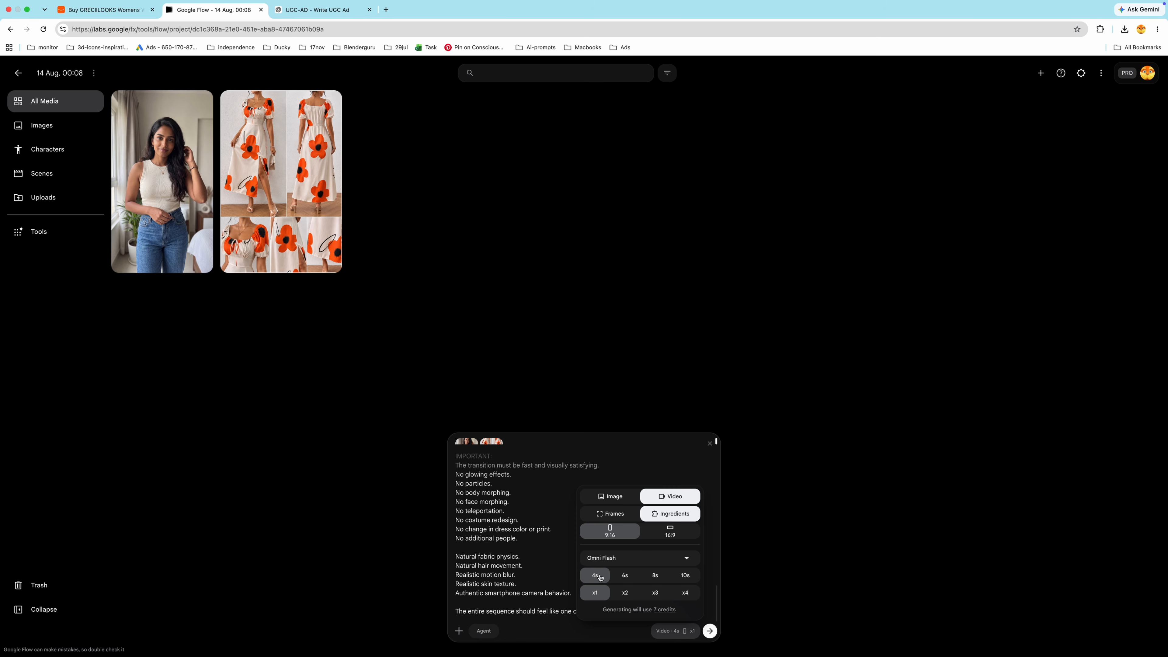
click(689, 579)
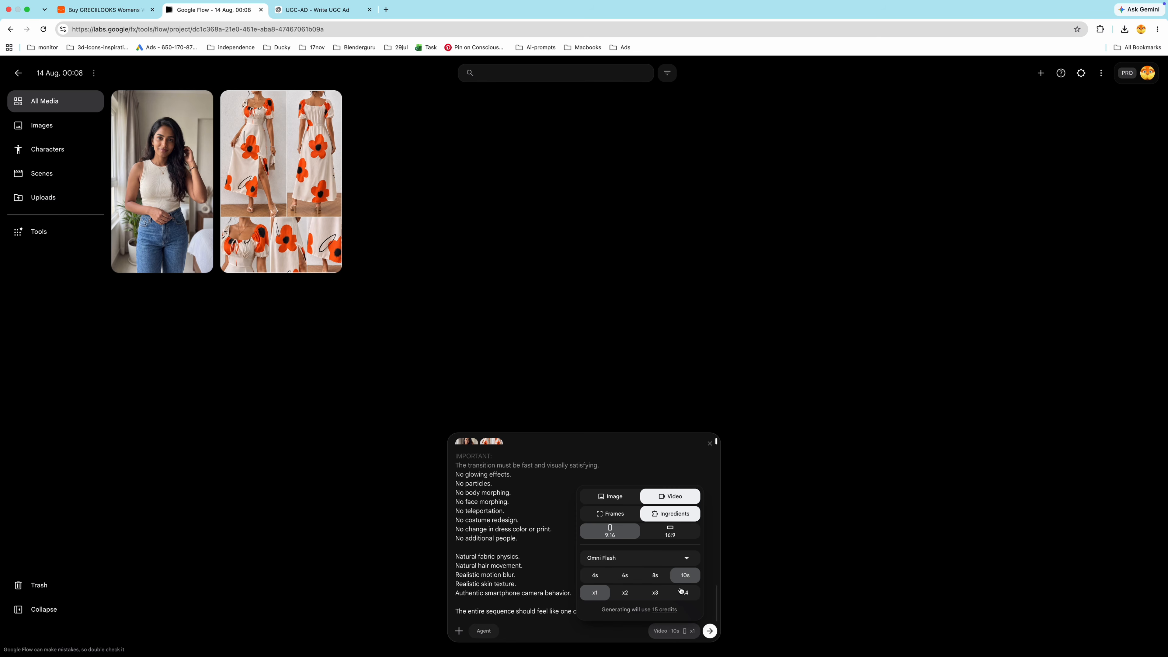
Generate the dress transformation clip from the completed prompt
click(710, 631)
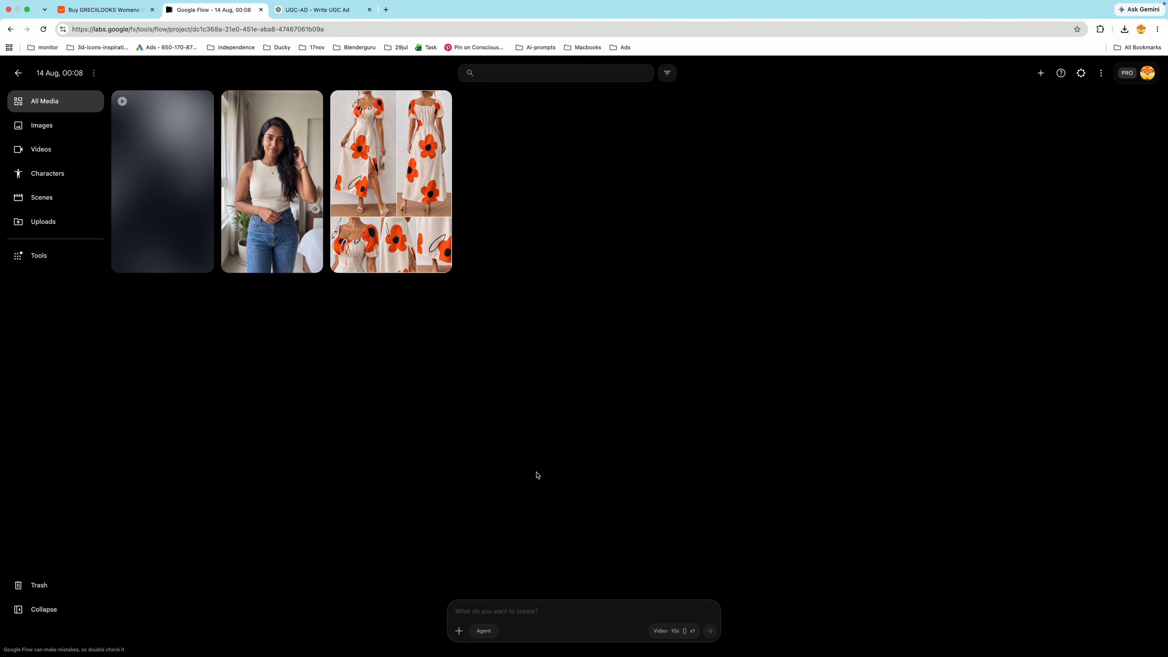
Add the 8-second continuation prompt and replace "Reference" after "Use the attached Character" with a mention of the character image
click(496, 610)
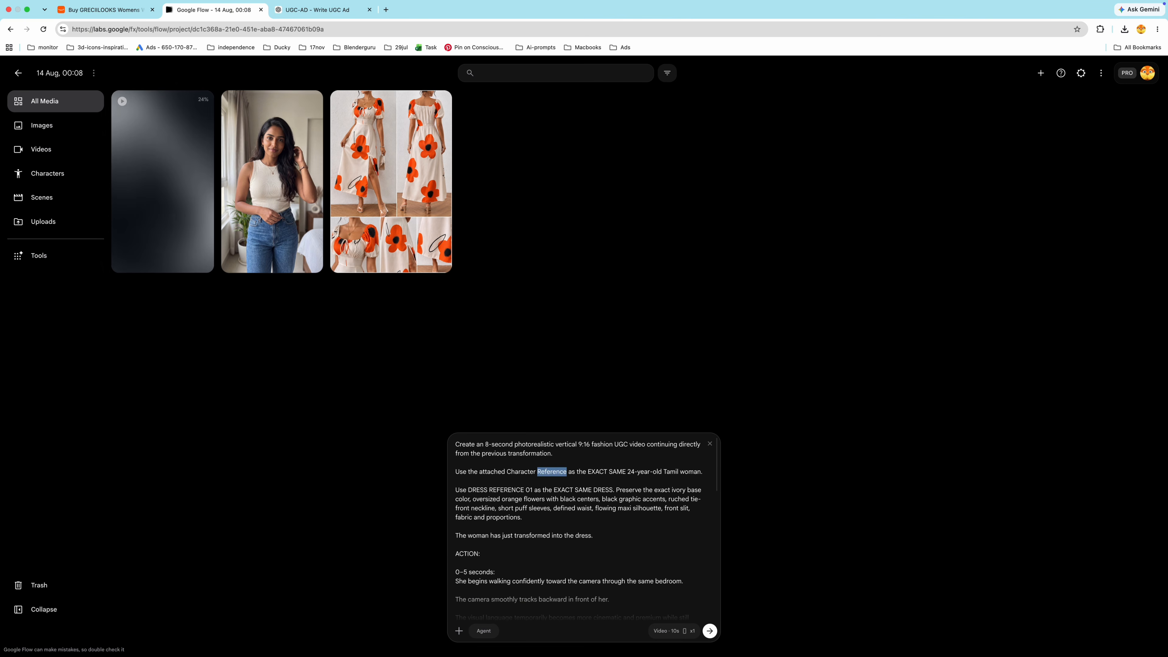
text(@)
click(638, 412)
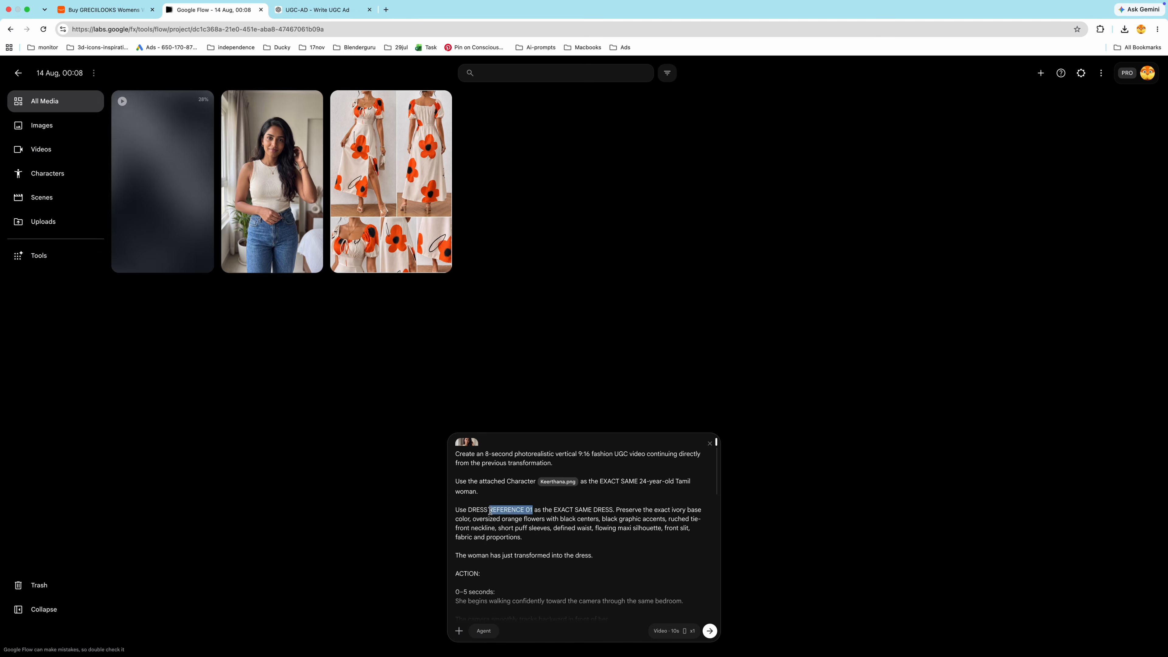
Replace "REFERENCE 01" after "Use DRESS" in the continuation prompt with a MAXI.png mention and generate the second clip
text(@)
click(518, 221)
click(637, 412)
scroll(649, 519, down, 1)
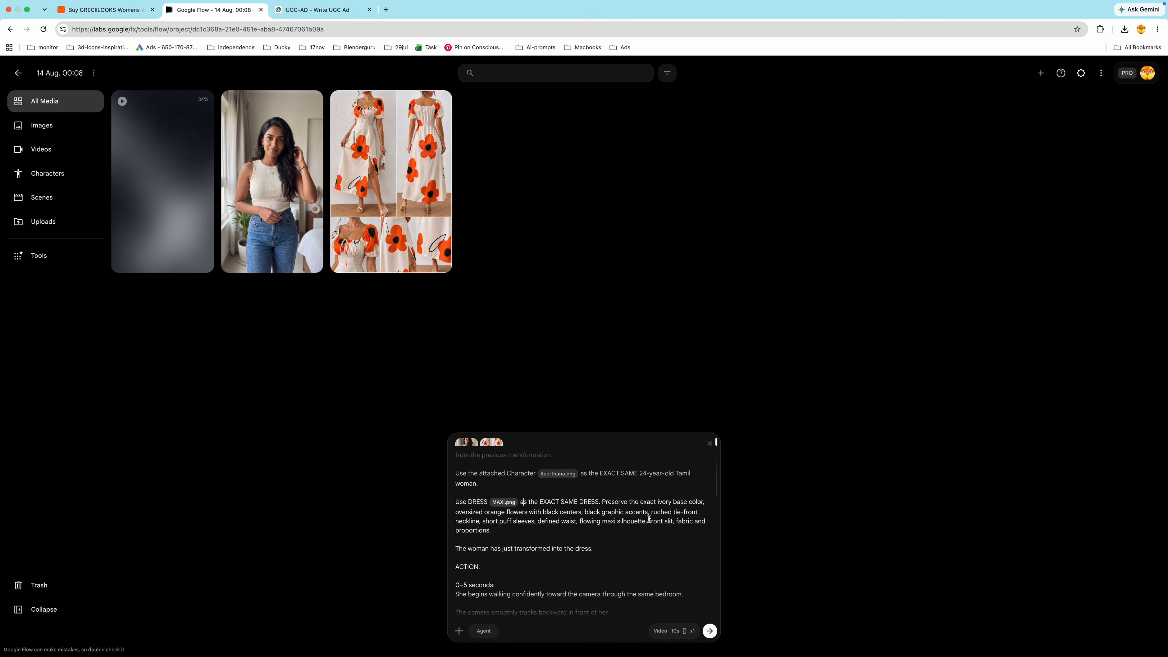
scroll(649, 519, down, 10)
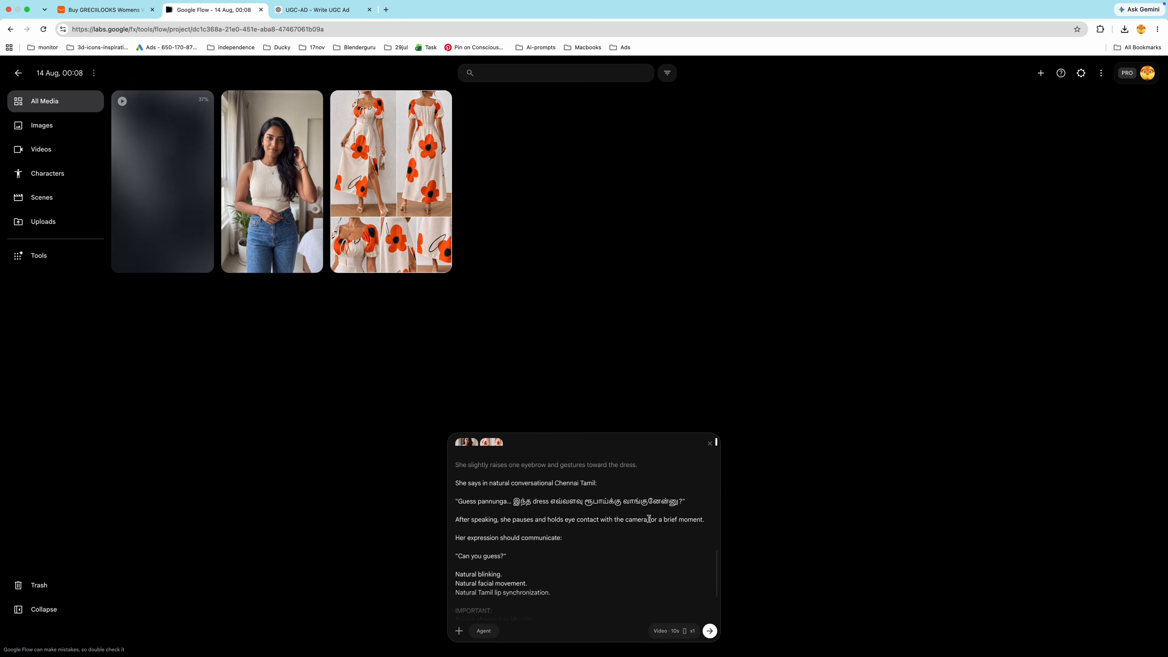
scroll(648, 519, up, 1)
scroll(591, 523, up, 10)
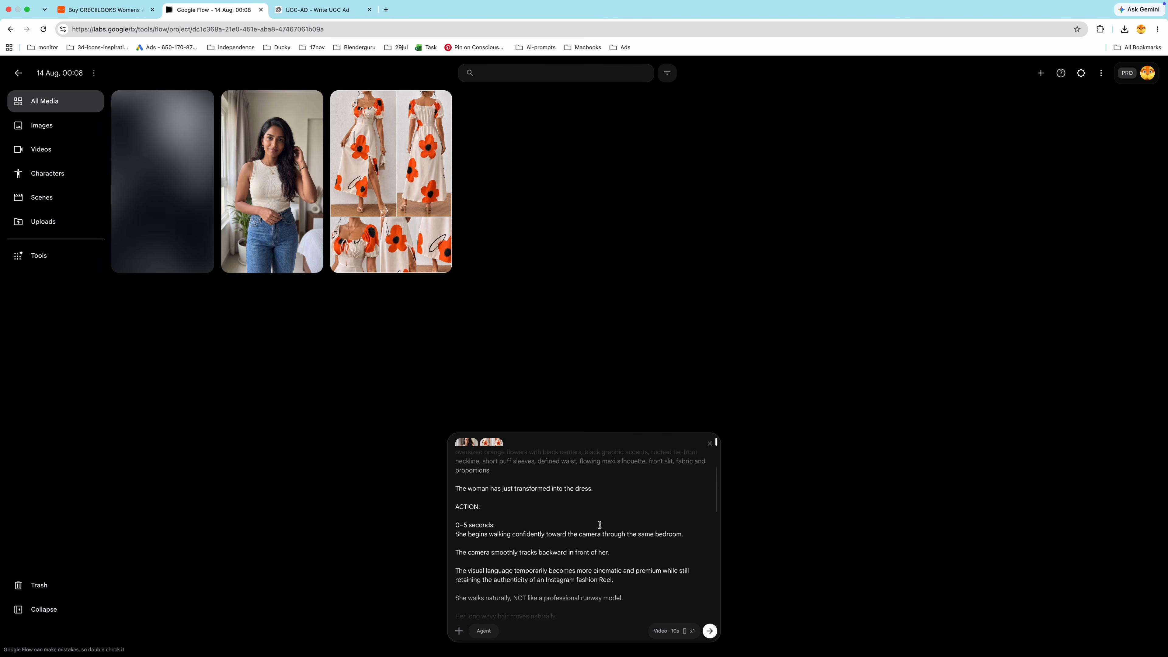
scroll(600, 524, down, 2)
scroll(600, 524, down, 3)
click(181, 204)
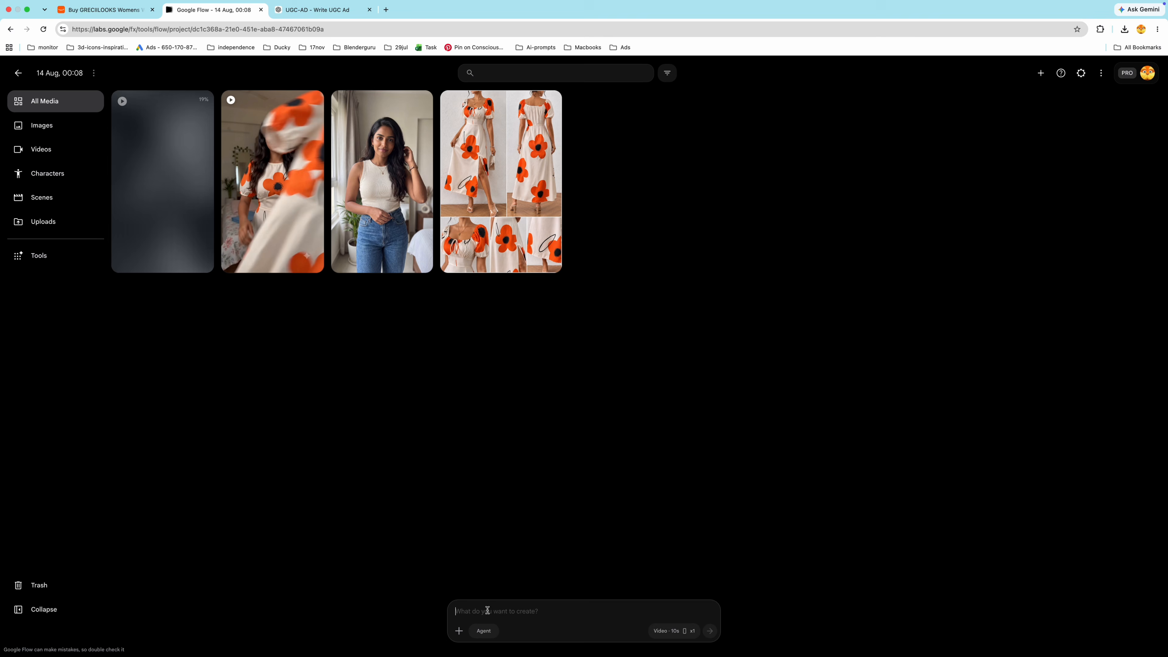
Paste the 8-second Tamil UGC ending prompt and replace "Reference" after "Use the attached Character" with the character image mention
key(super+v)
scroll(550, 511, up, 12)
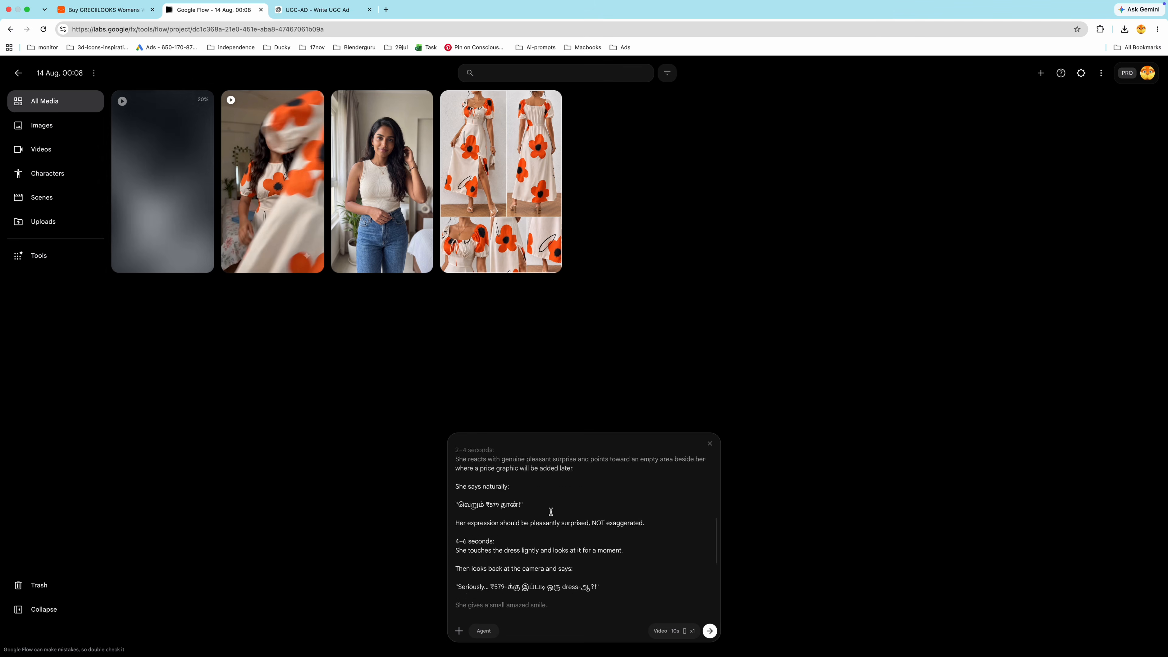
double_click(550, 476)
text(@)
click(668, 409)
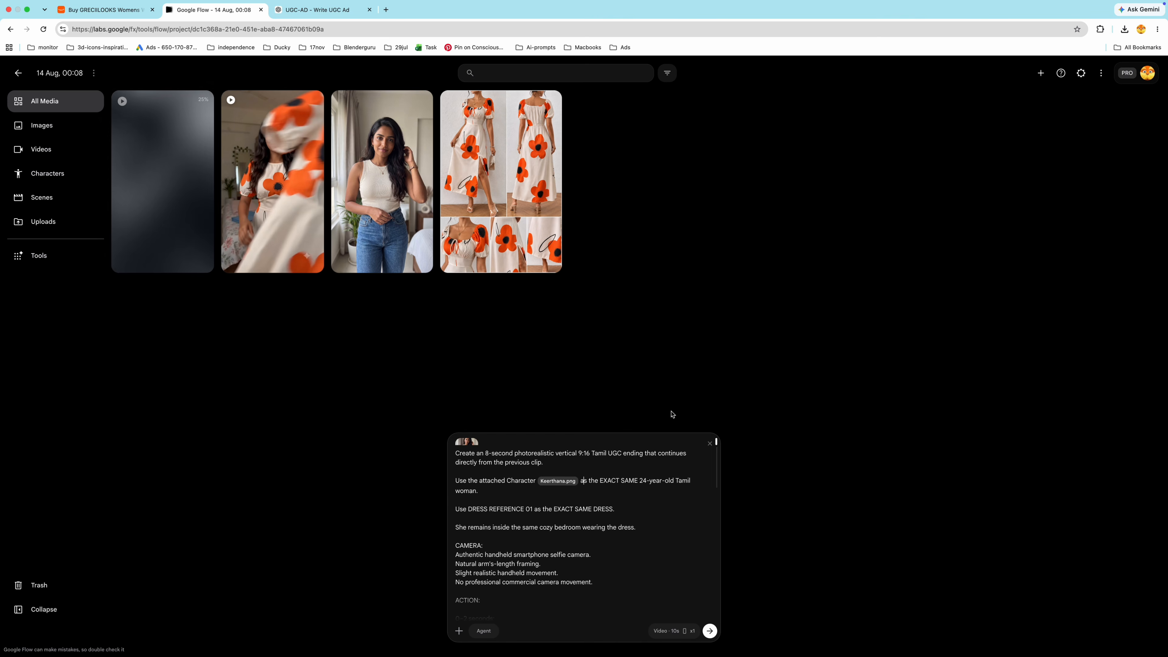
Replace "REFERENCE 01" in the ending prompt's "Use DRESS" line with a MAXI.png mention
drag(532, 510, 468, 509)
text(@)
click(509, 222)
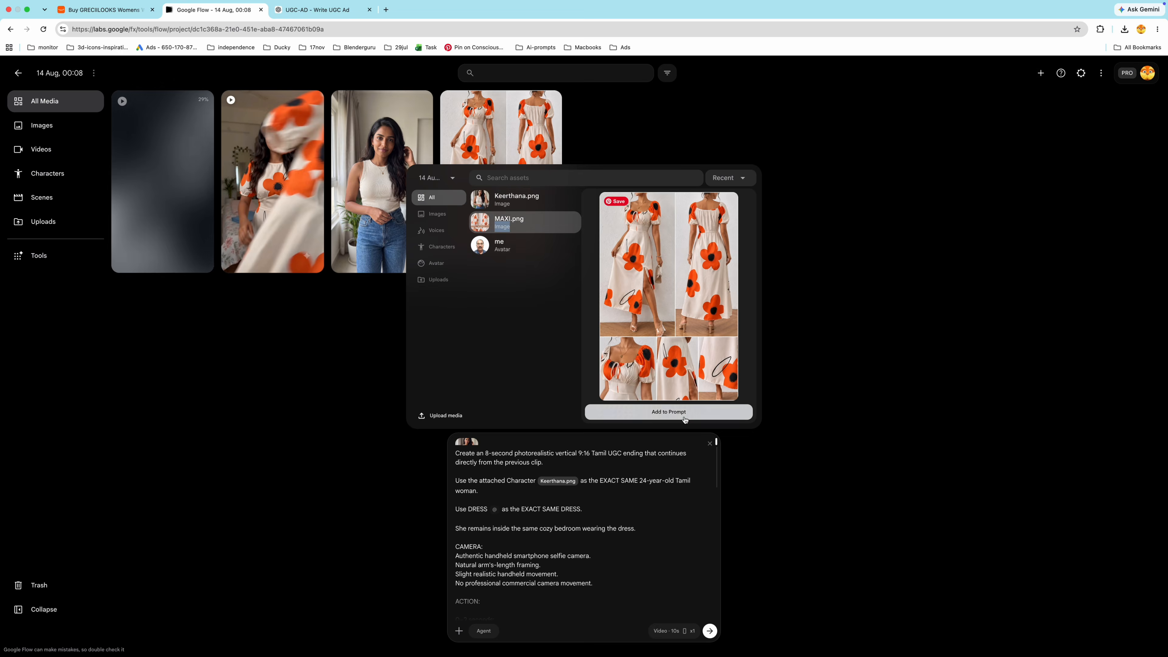
click(671, 410)
In the "remains inside the same cozy bedroom" line, replace "She" with the character image mention and "dress" with a MAXI.png mention
double_click(461, 518)
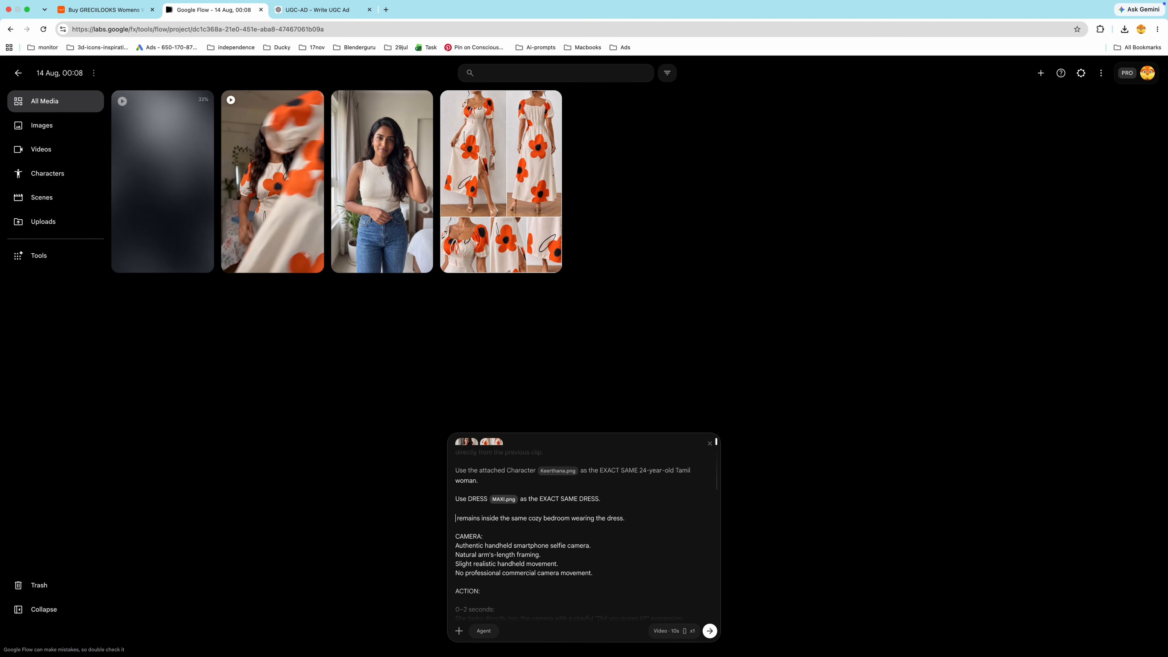
text(@)
click(668, 411)
double_click(653, 518)
text(@)
click(508, 222)
click(669, 411)
Review the rest of the ending prompt and generate the third clip
scroll(558, 519, down, 5)
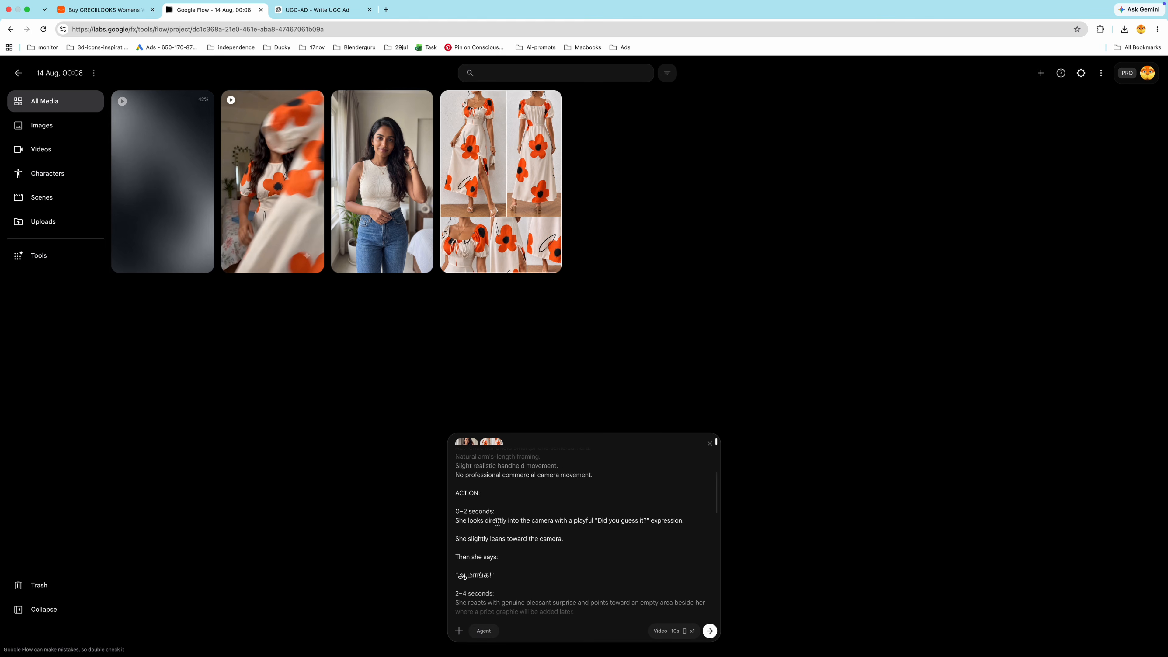
scroll(558, 519, down, 15)
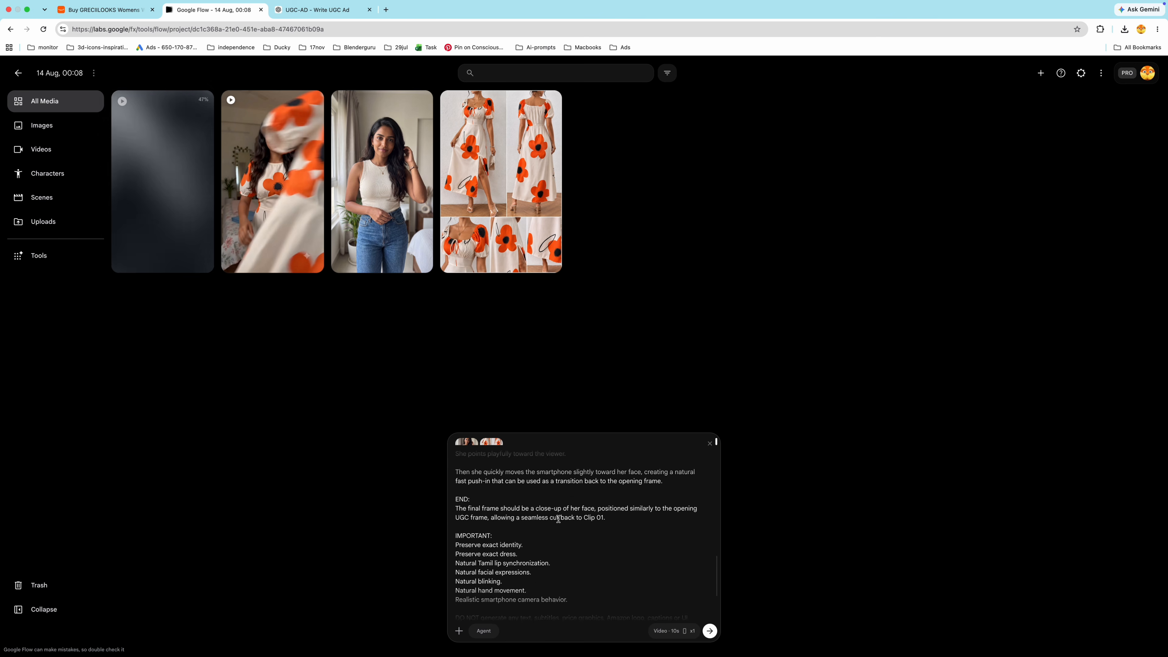
key(Return)
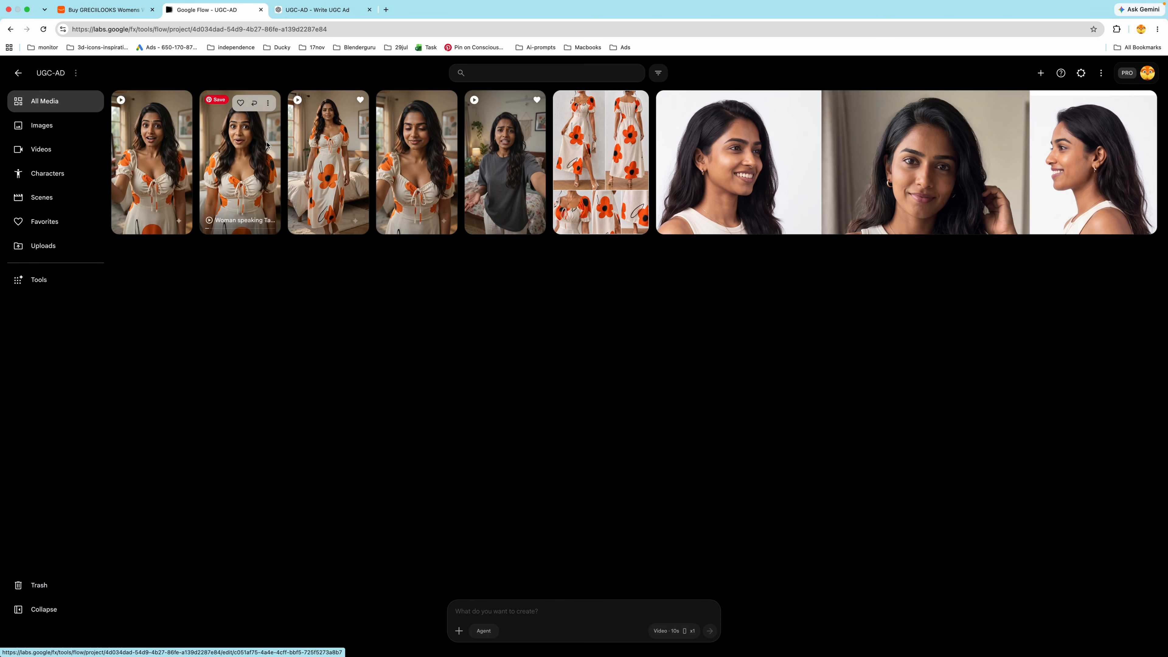
Download the clip that opens with the woman in a grey T-shirt from the UGC-AD project at 1080p
click(532, 102)
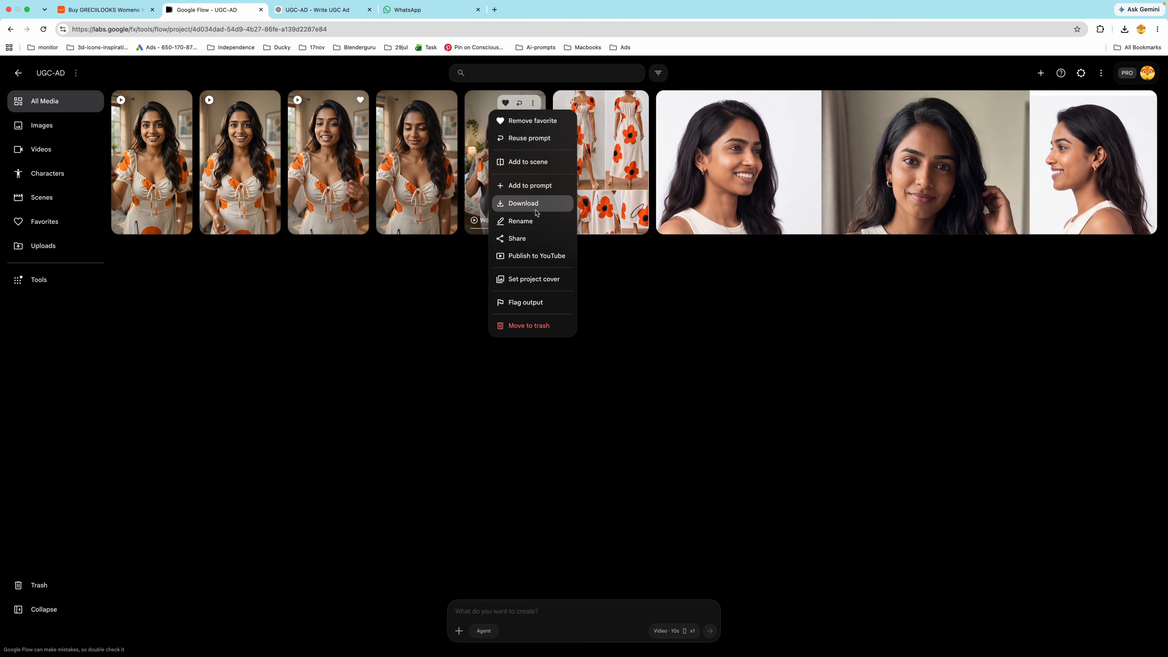
mouse_move(524, 202)
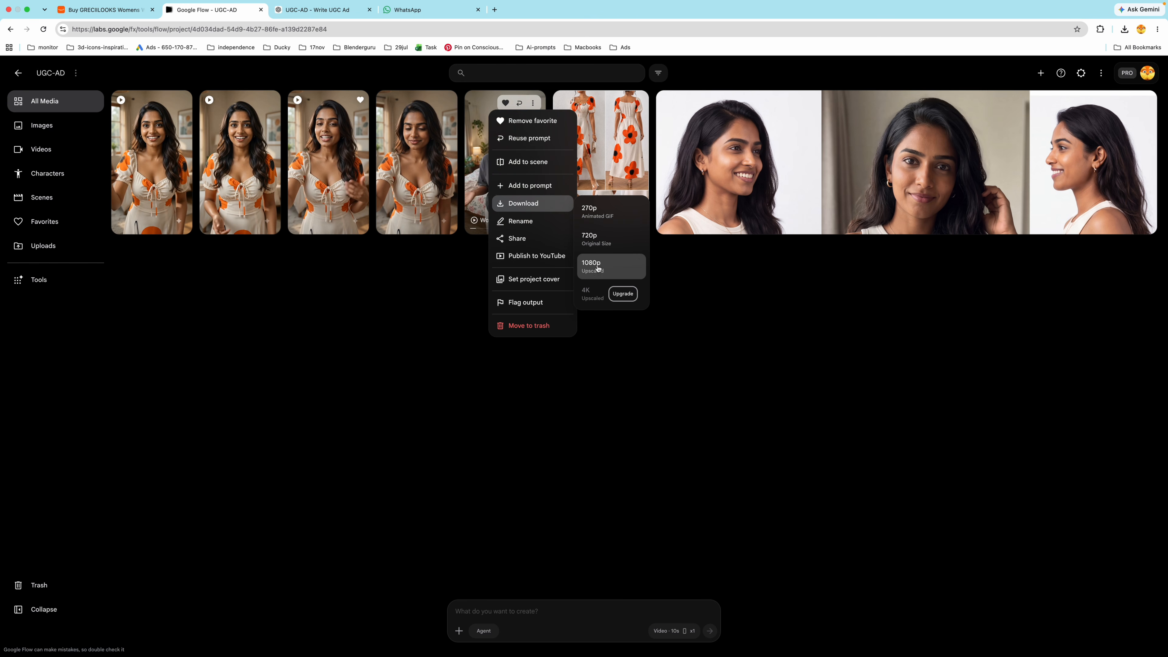
click(533, 103)
click(533, 103)
click(435, 156)
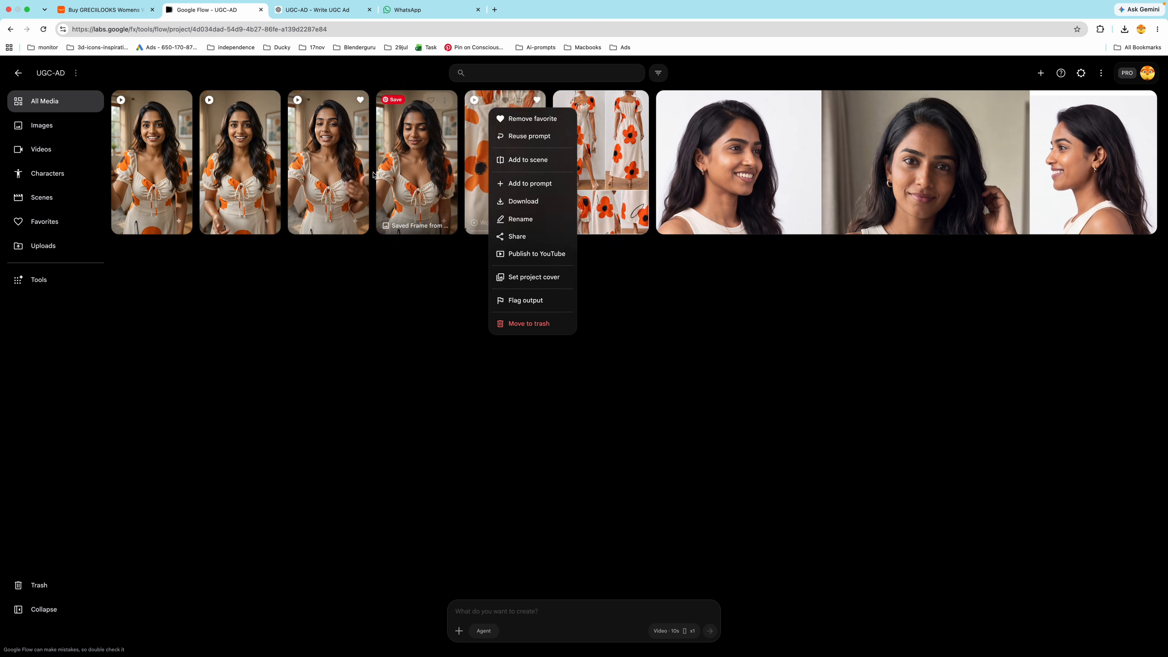
Download the favorited walking clip and the Tamil-speaking ending clip from the UGC-AD project
click(357, 102)
click(464, 282)
click(356, 102)
click(268, 103)
click(179, 102)
click(180, 102)
mouse_move(174, 203)
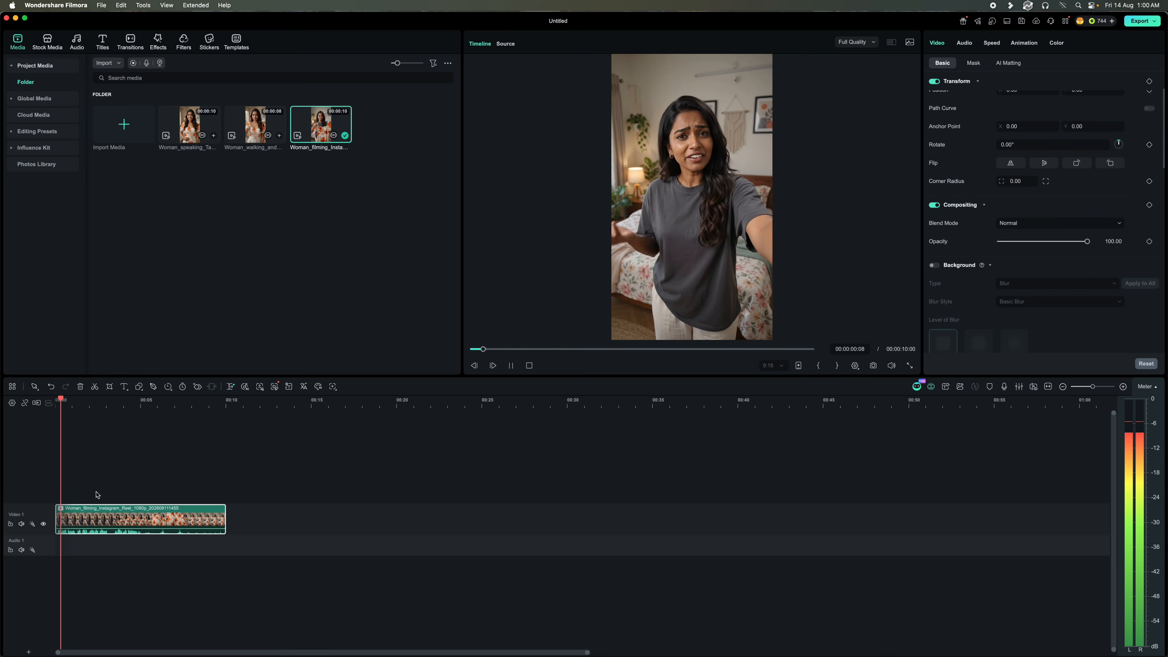